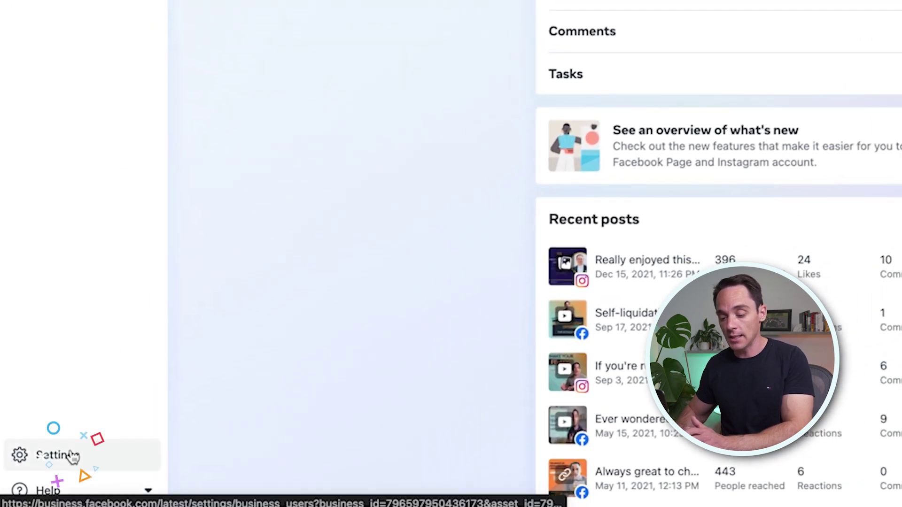
Open the business settings and go to the offline event sets among the data sources.
click(70, 452)
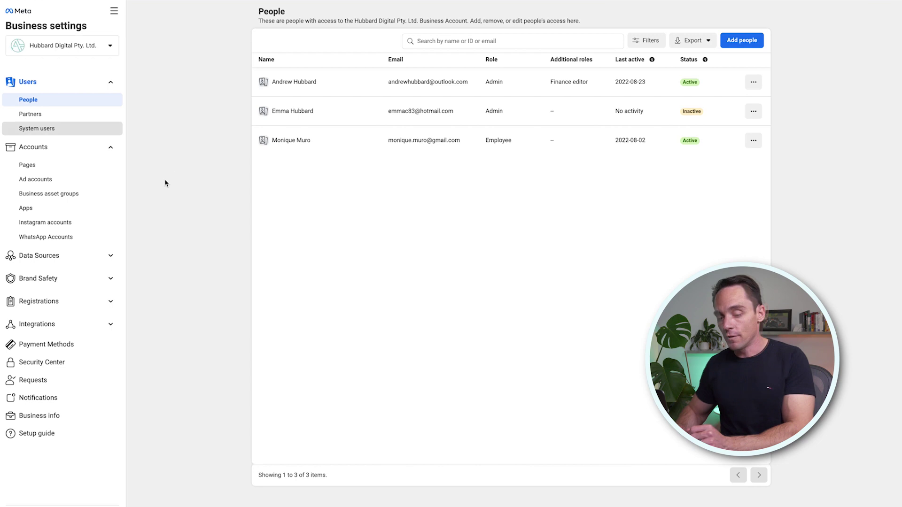
click(96, 256)
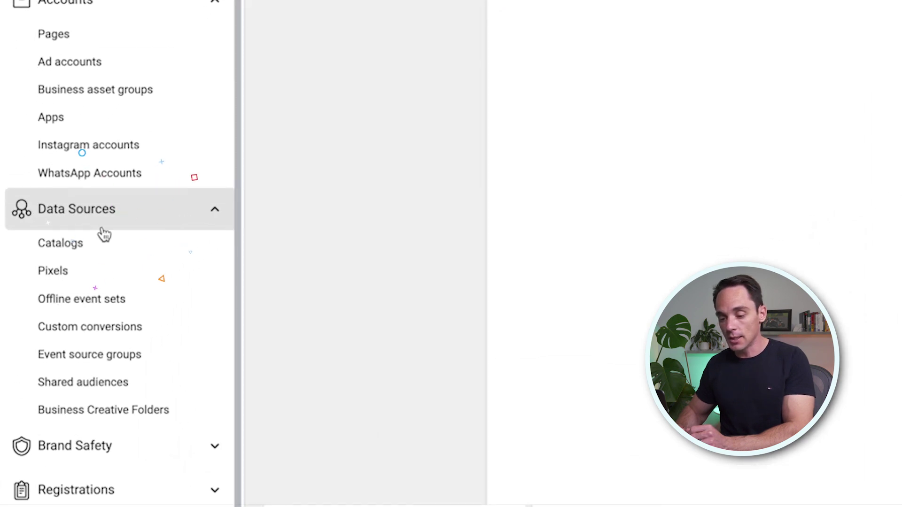
click(115, 301)
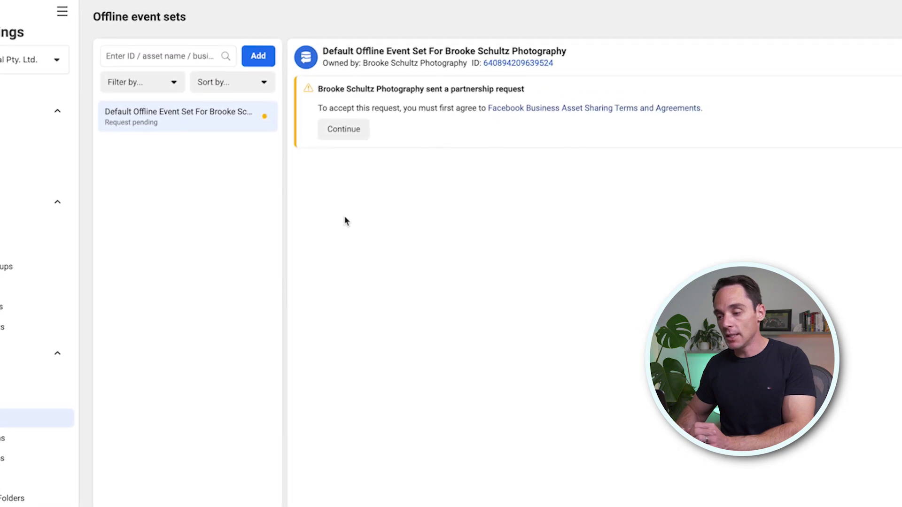
Create an offline event set named "Example Offline Event Set 3" and assign it to all owned ad accounts with auto-tracking.
click(277, 69)
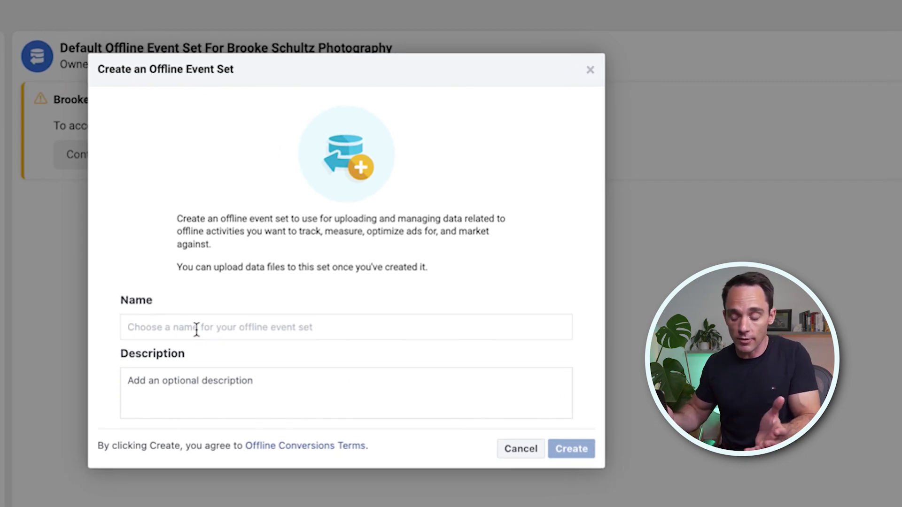
click(197, 327)
text(Example Offline Event Set 3)
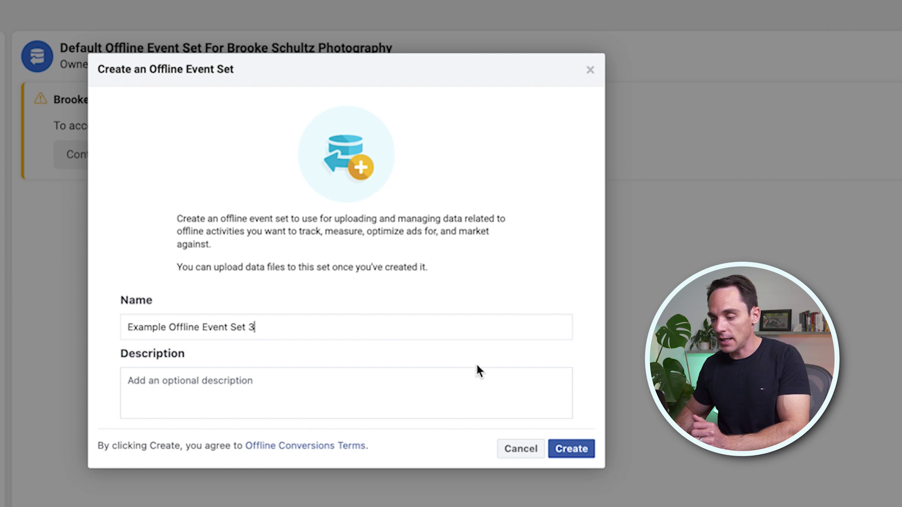
click(572, 449)
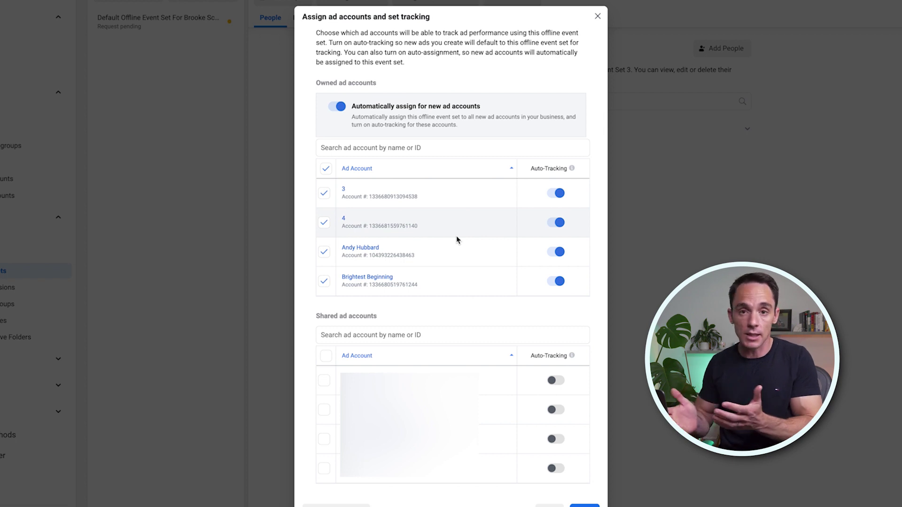
click(587, 505)
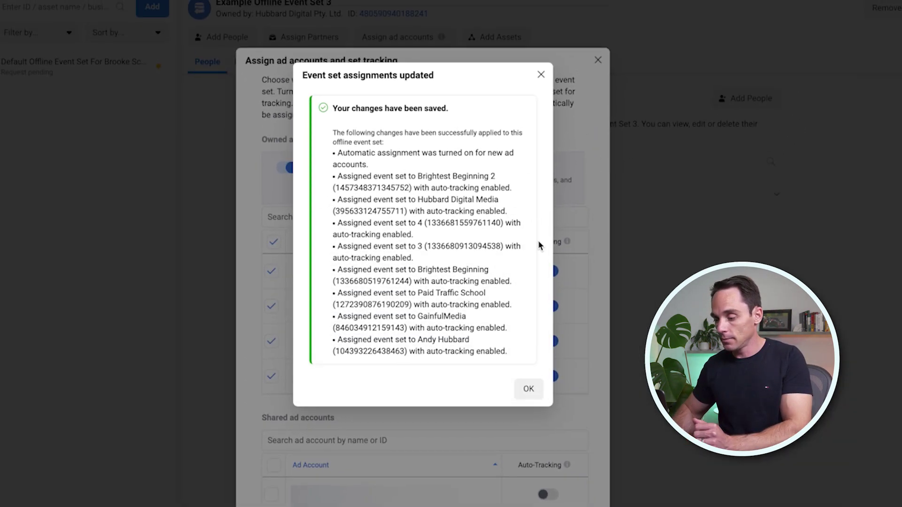
click(534, 389)
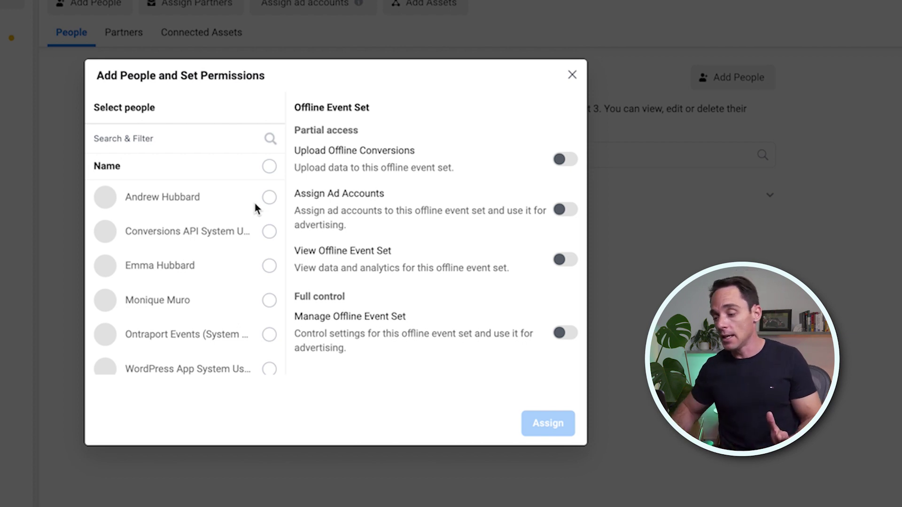
Give the first listed person the Upload Offline Conversions and Assign Ad Accounts permissions, and finish the event set creation.
click(270, 197)
click(567, 159)
click(566, 210)
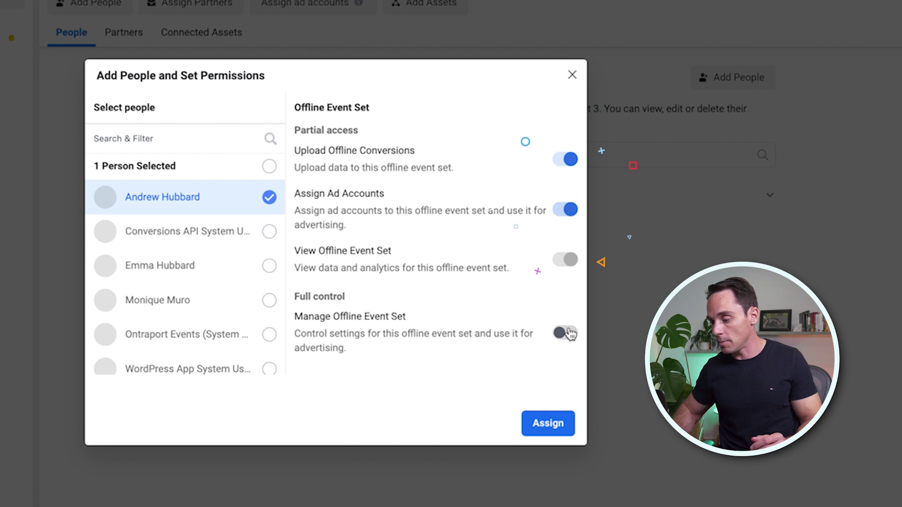
click(565, 422)
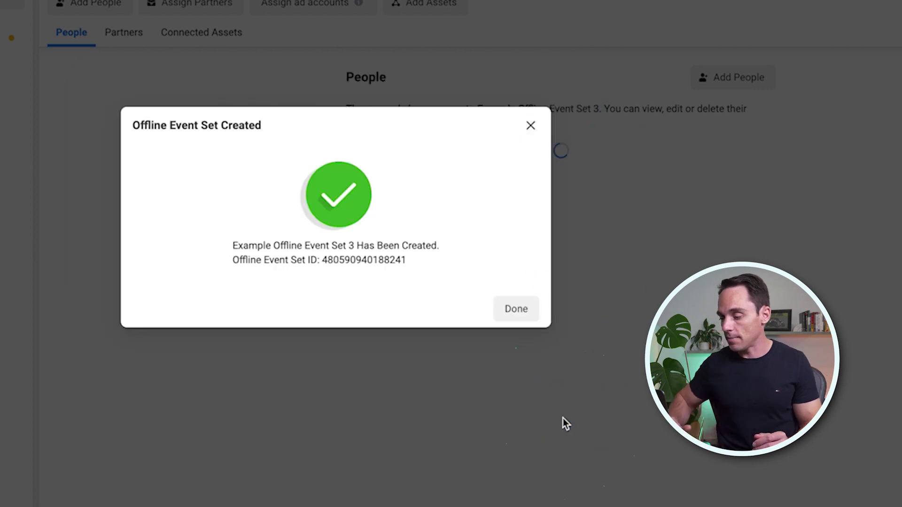
click(536, 307)
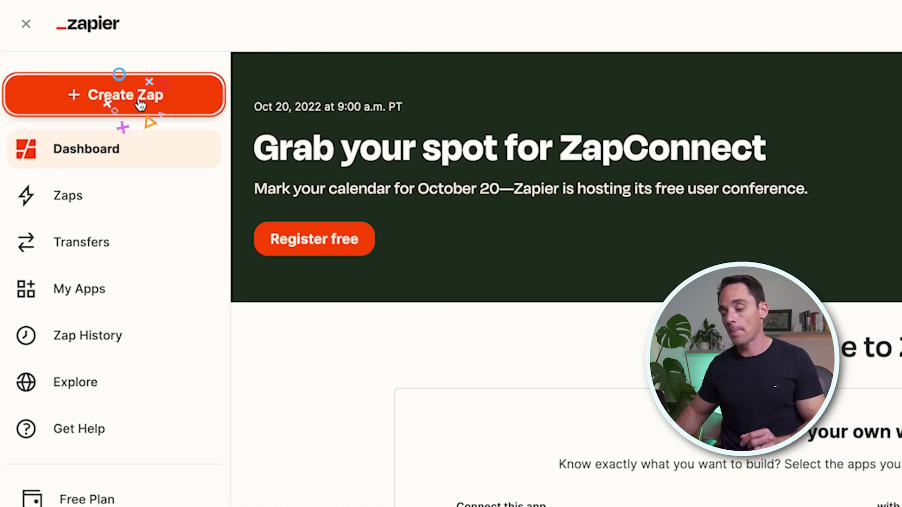
Switch to Zapier and create a new Zap with ThriveCart as the trigger app.
click(140, 104)
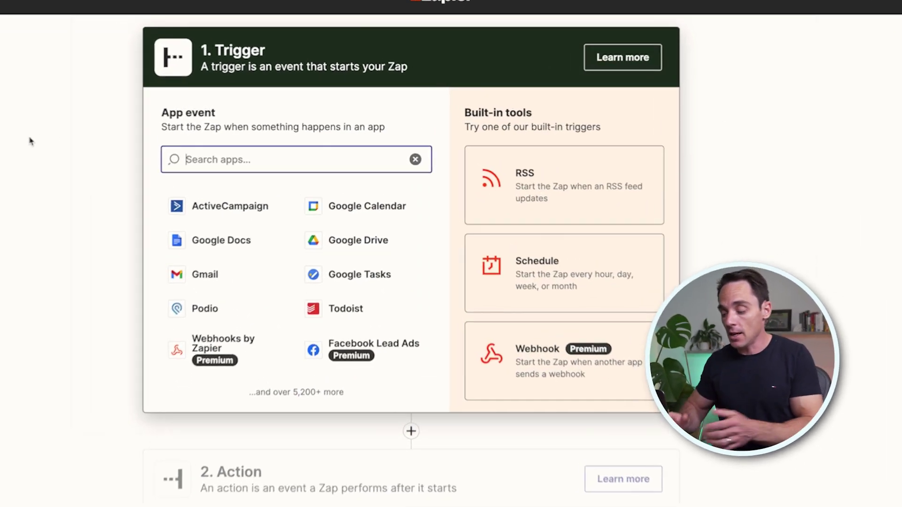
text(thrive)
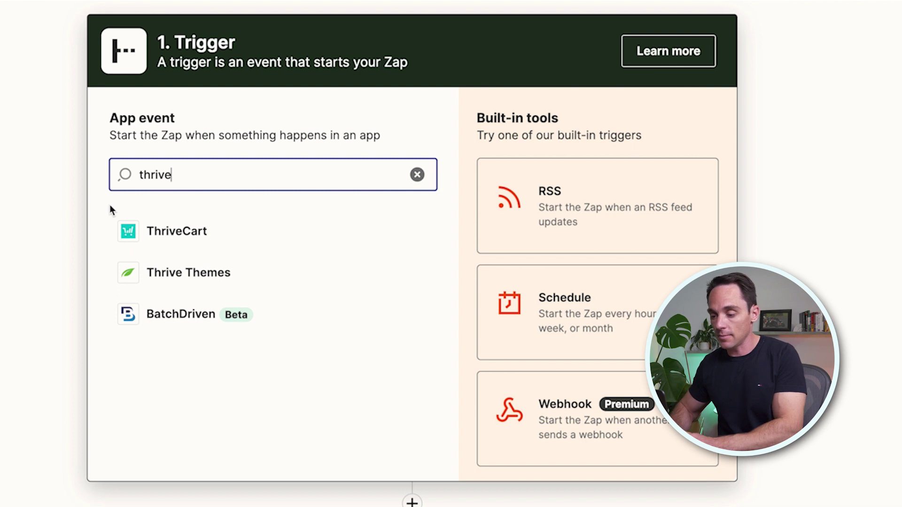
click(140, 231)
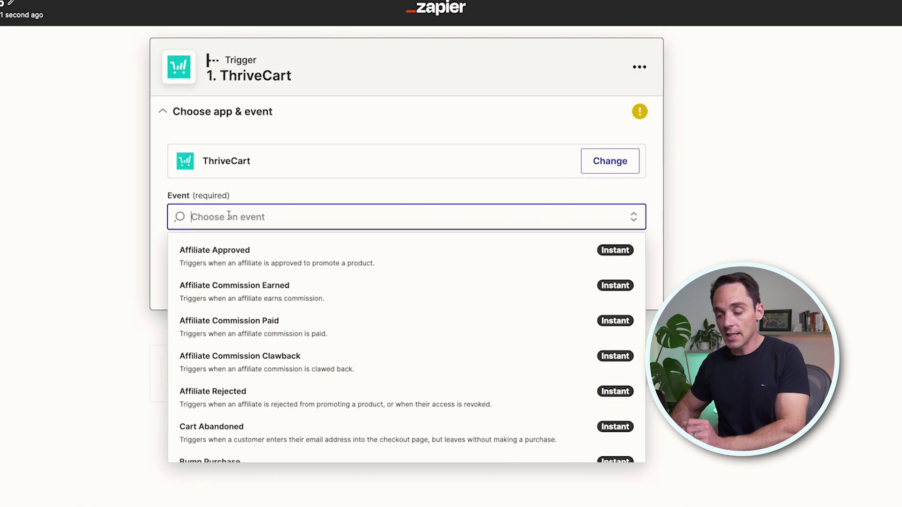
Set the ThriveCart trigger event to Product Purchase and proceed to the account choice.
scroll(266, 390, down, 10)
scroll(266, 389, down, 1)
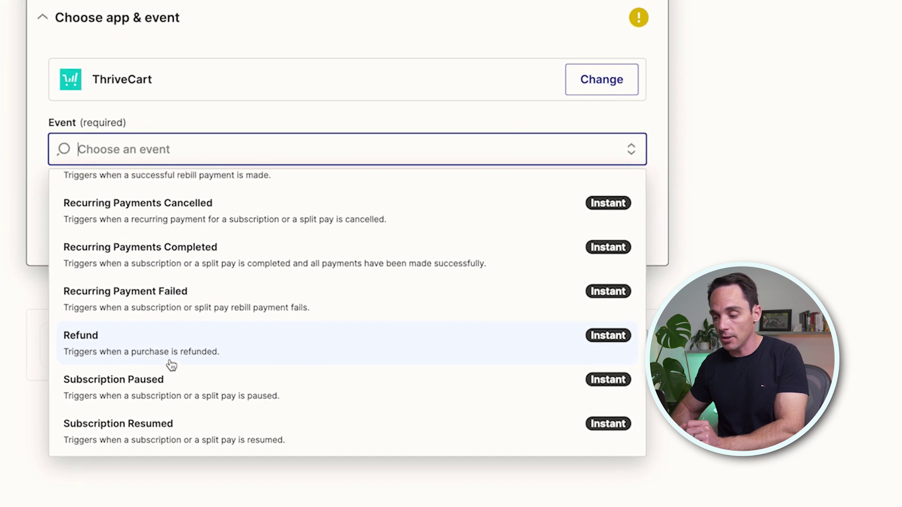
scroll(179, 308, up, 5)
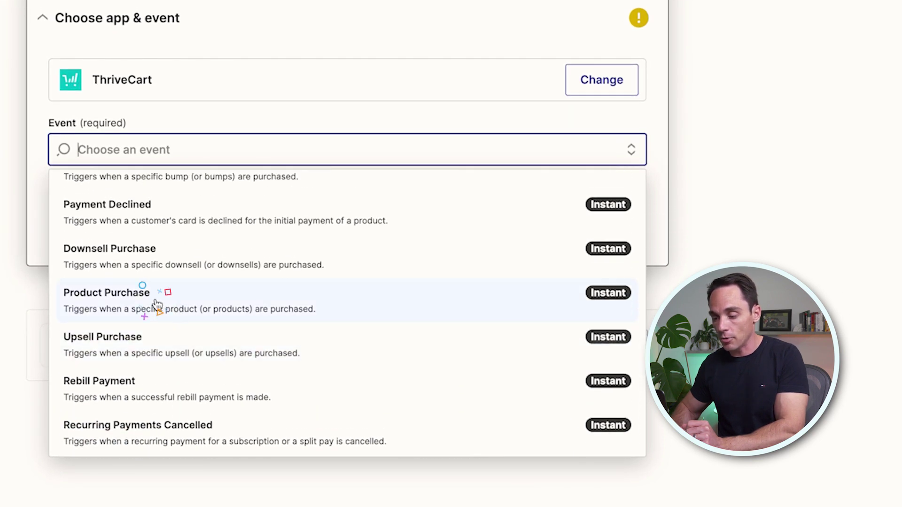
click(158, 305)
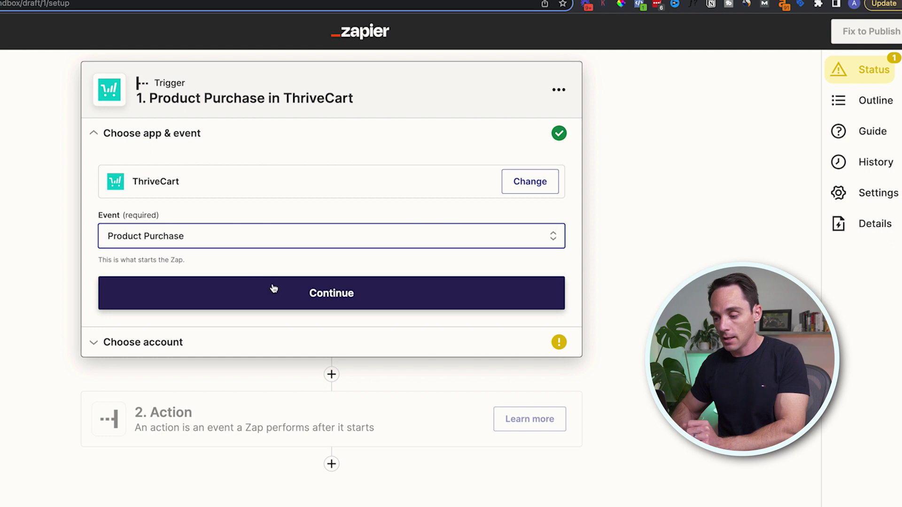
click(274, 289)
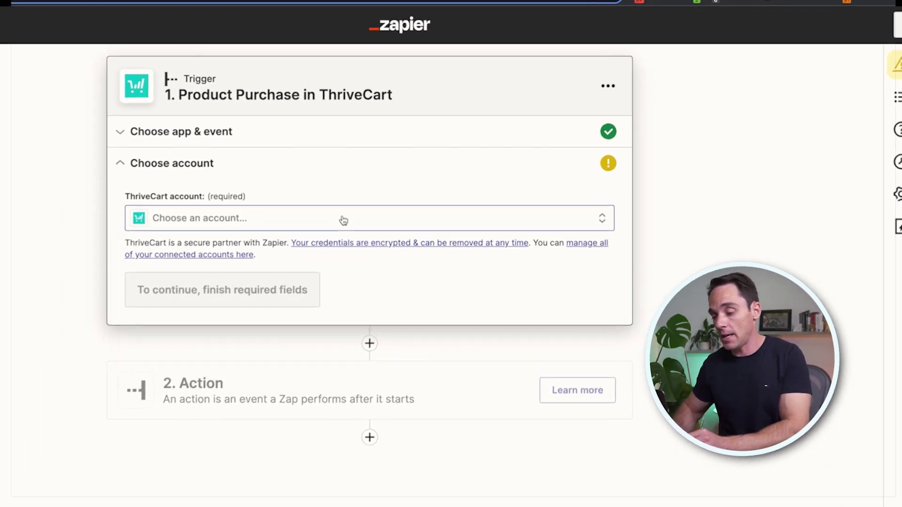
Select the already connected ThriveCart account for the trigger and proceed to the trigger setup.
click(343, 220)
click(200, 323)
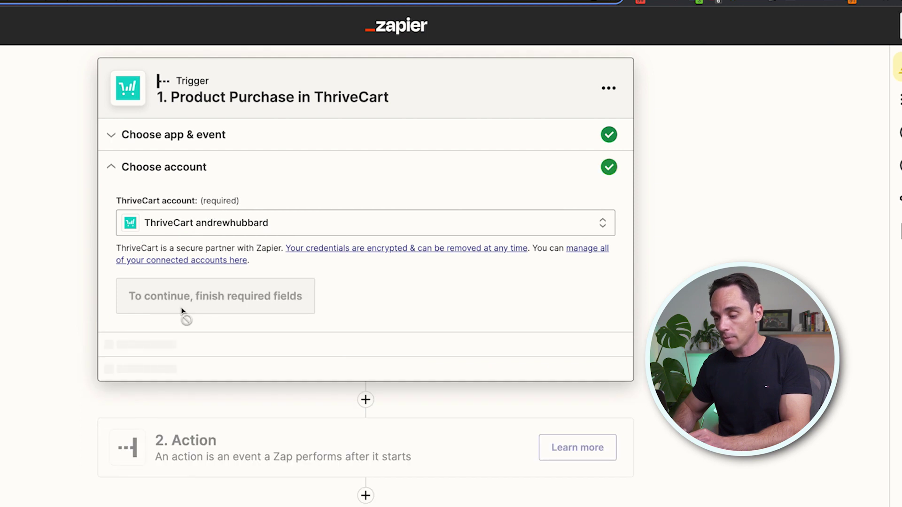
click(183, 308)
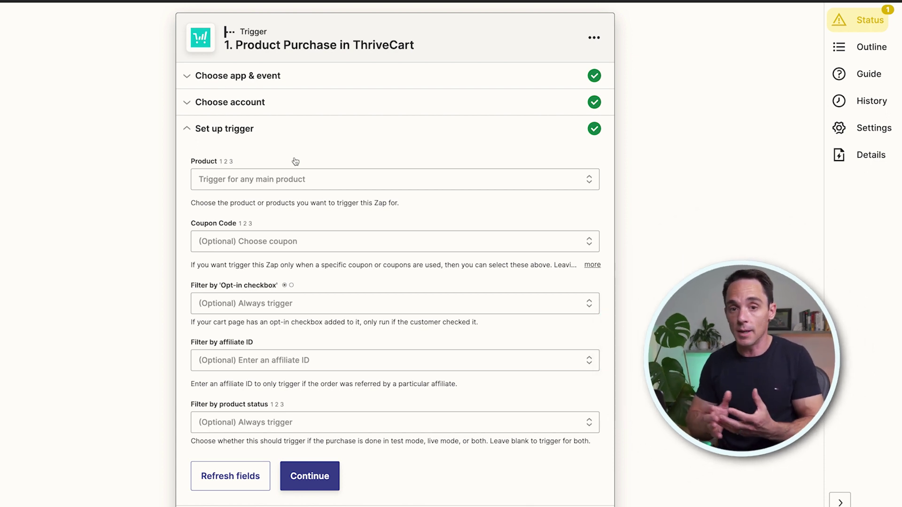
Set the trigger product to "Bright Beginnings Course (Special Offer)", leave the optional filters blank and proceed to the trigger test.
click(262, 171)
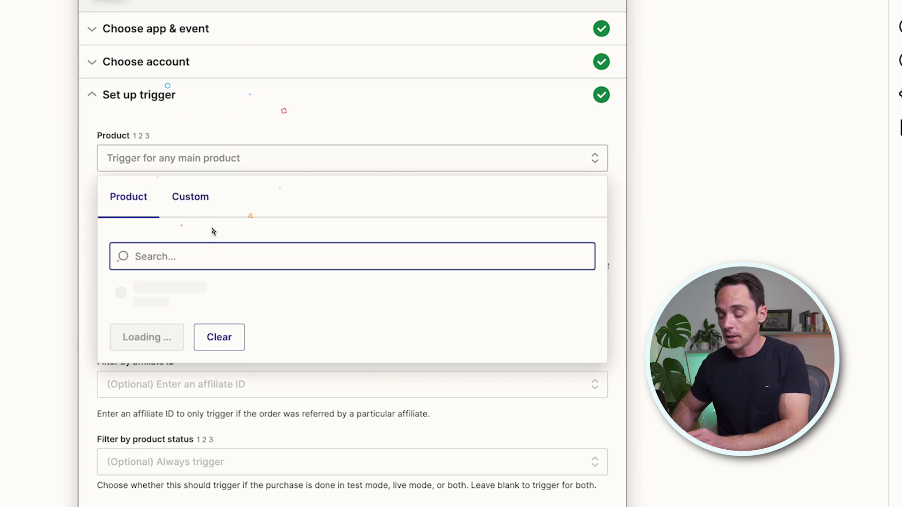
scroll(207, 278, down, 3)
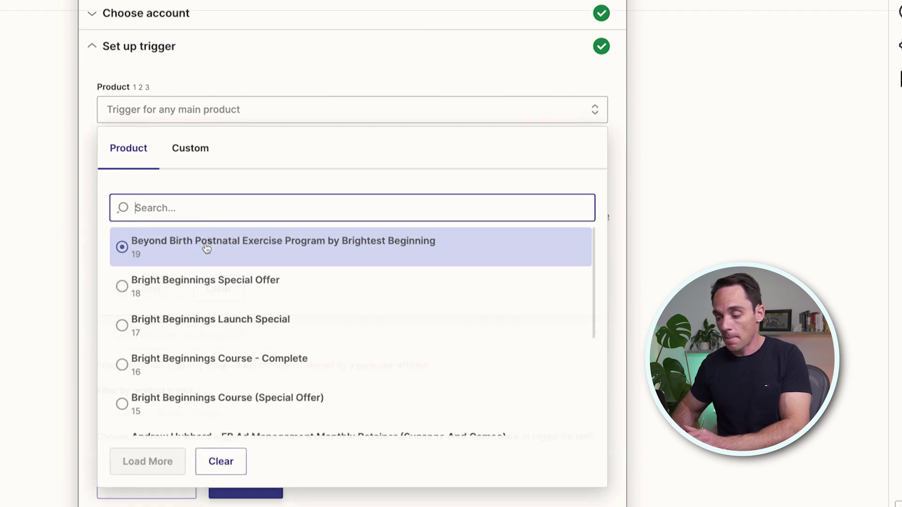
click(197, 376)
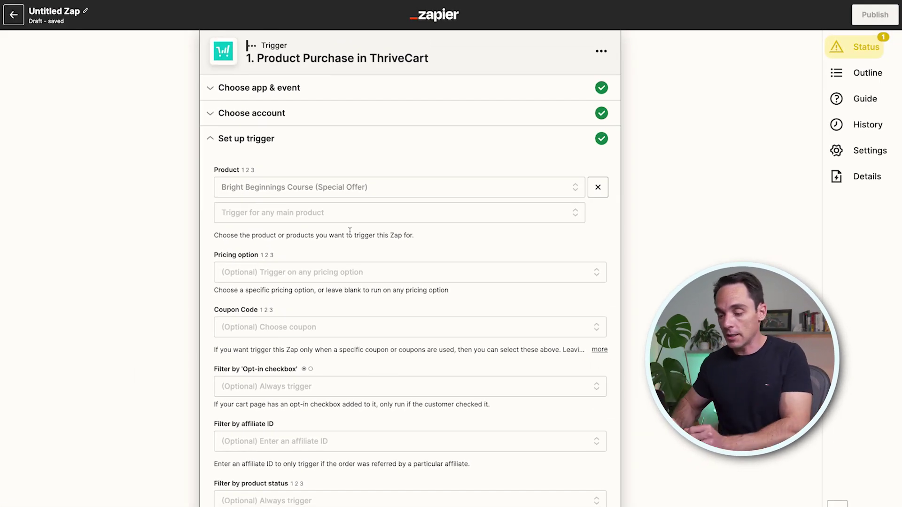
scroll(350, 231, down, 3)
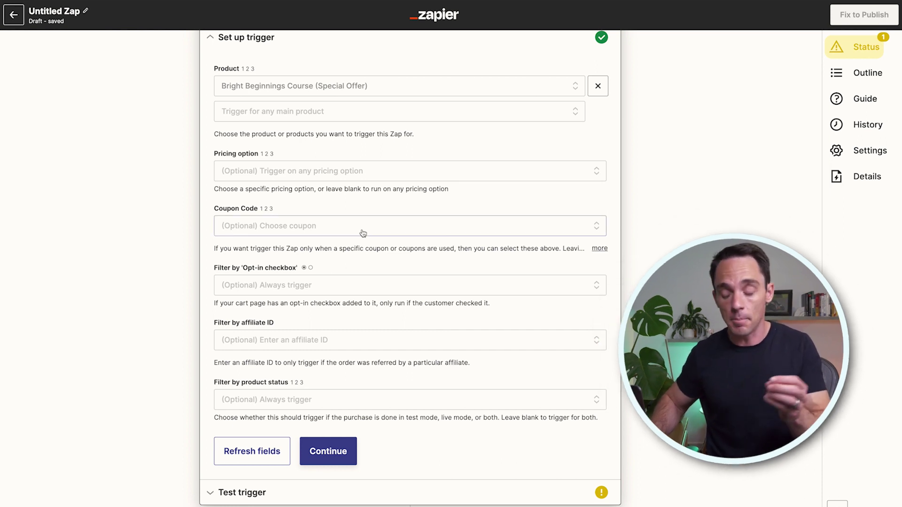
click(329, 452)
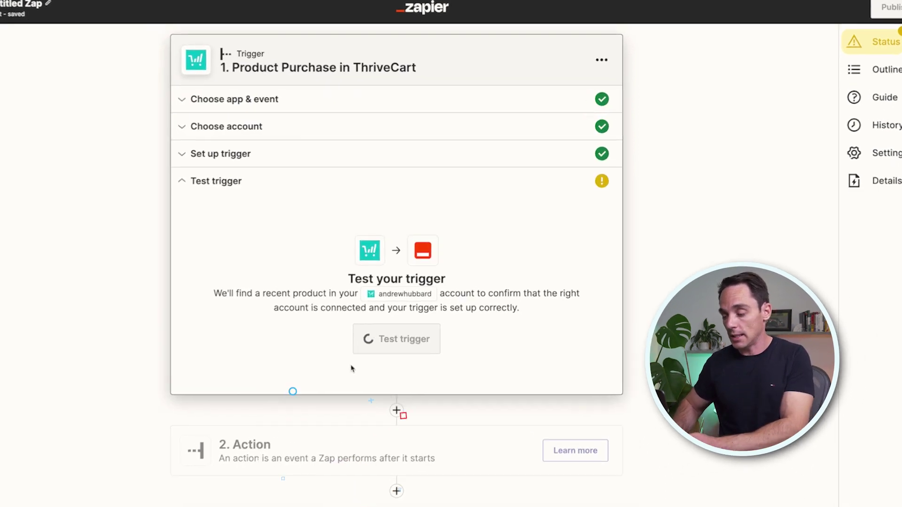
Test the ThriveCart trigger, look over the sample purchase data and proceed to the action step.
click(415, 319)
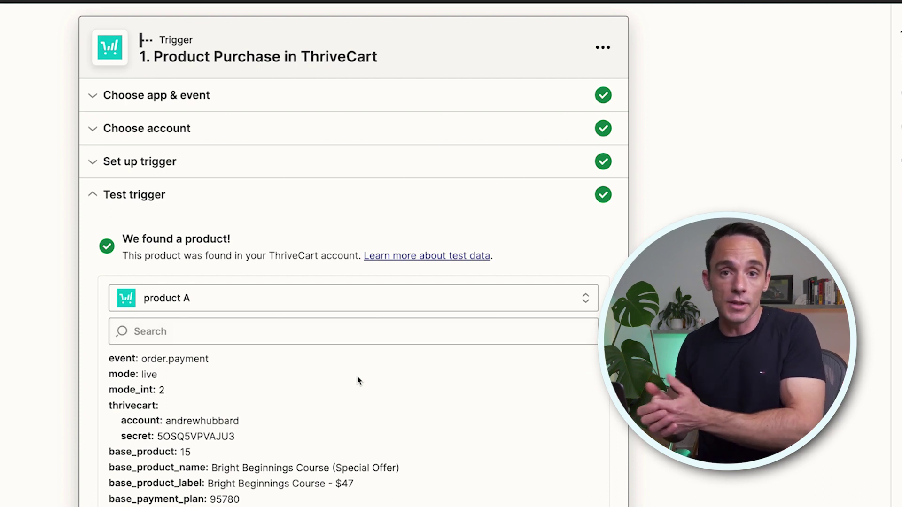
scroll(359, 451, down, 5)
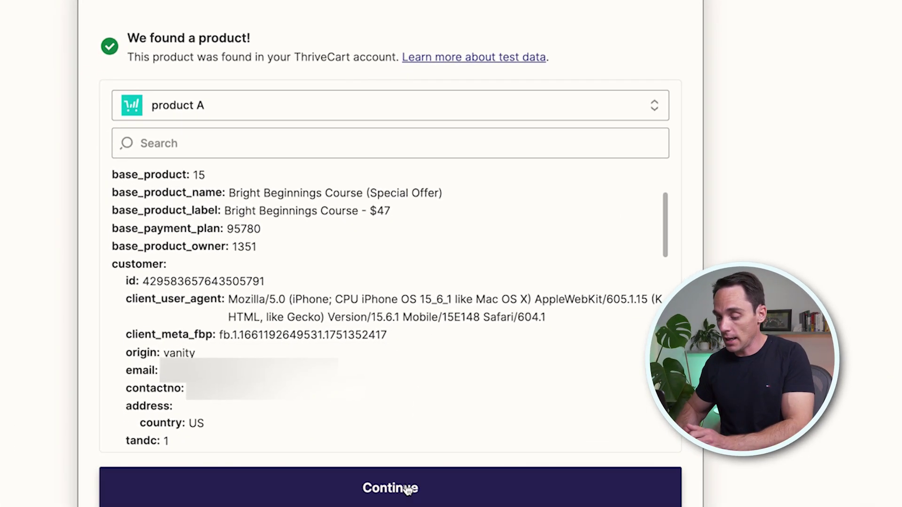
click(407, 490)
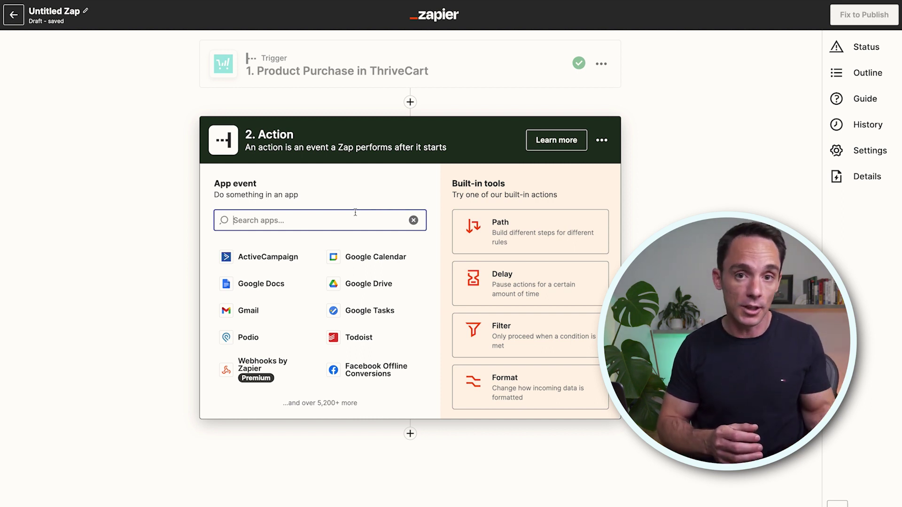
Find Facebook Offline Conversions in the app search and choose it as the action app.
text(faceo)
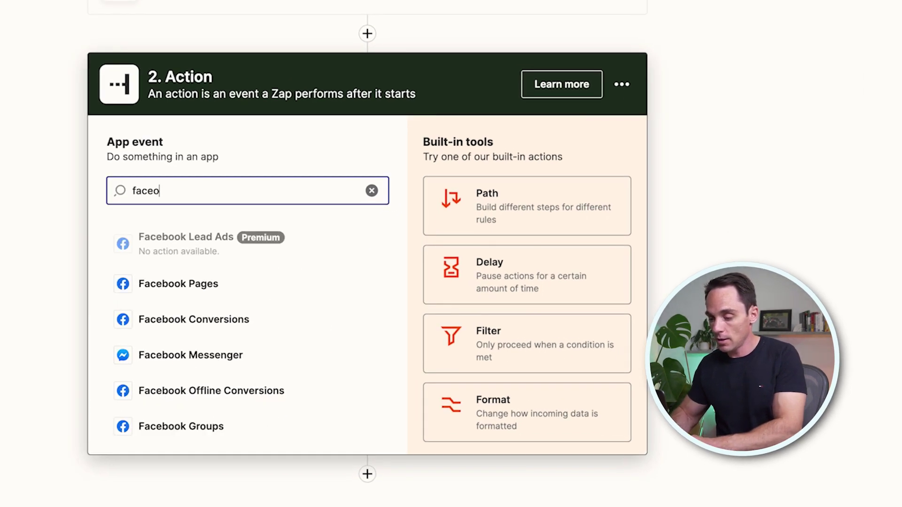
key(BackSpace)
text(book off)
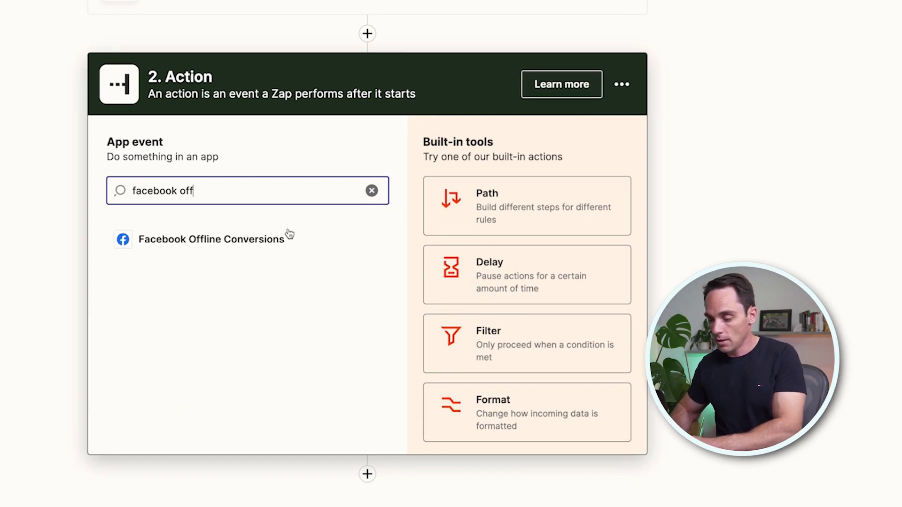
click(285, 235)
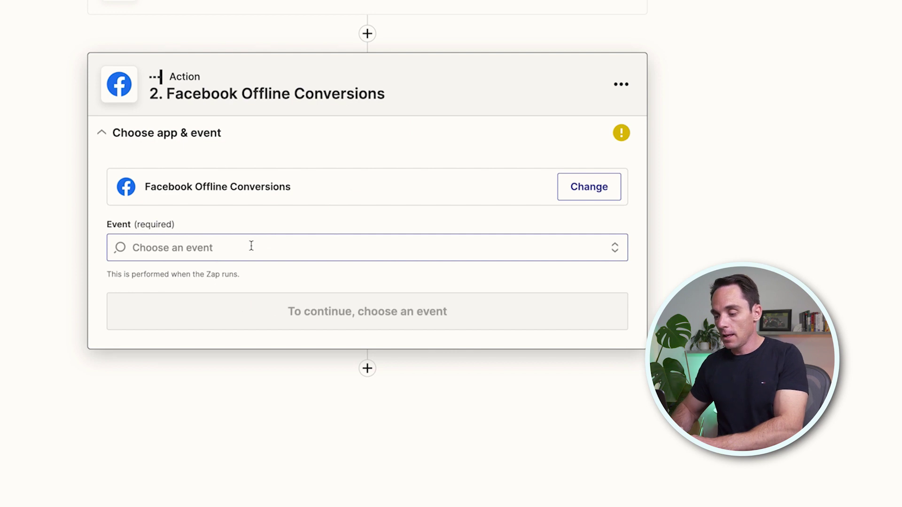
Set the action event to Send Offline Event and proceed to the account choice.
click(249, 247)
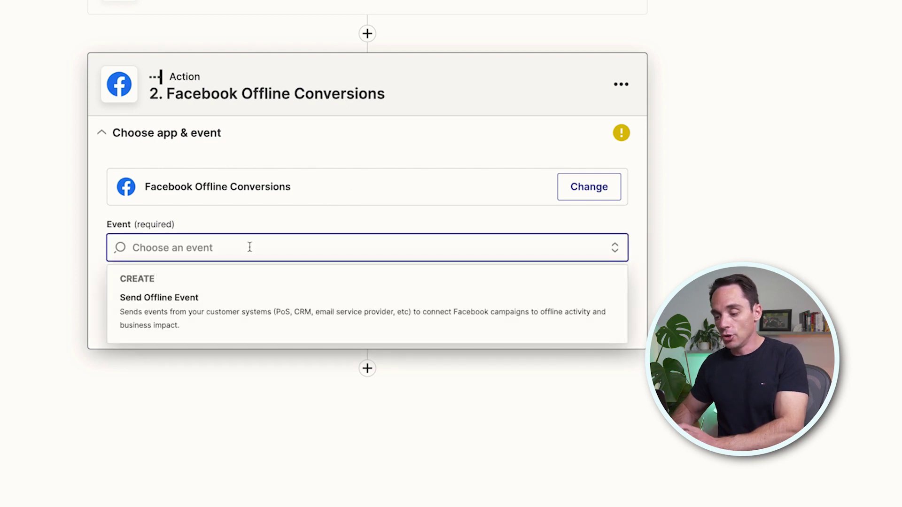
click(182, 297)
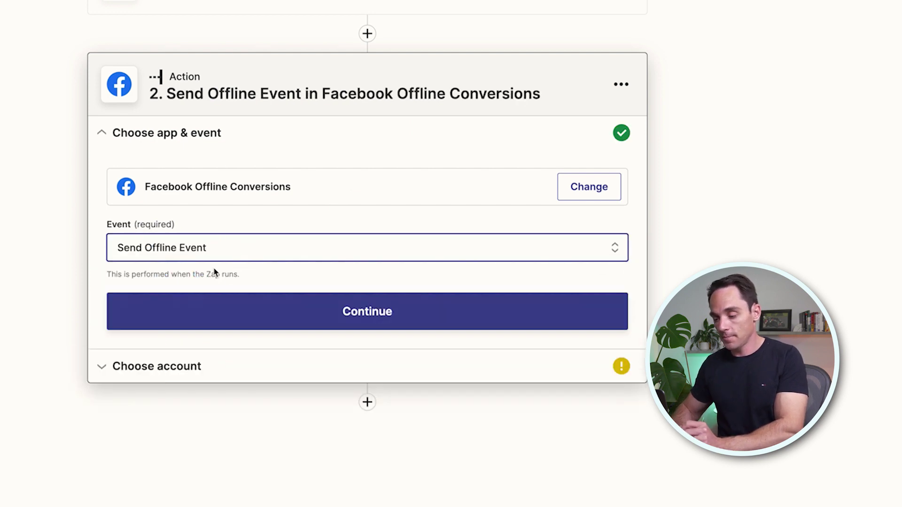
click(212, 324)
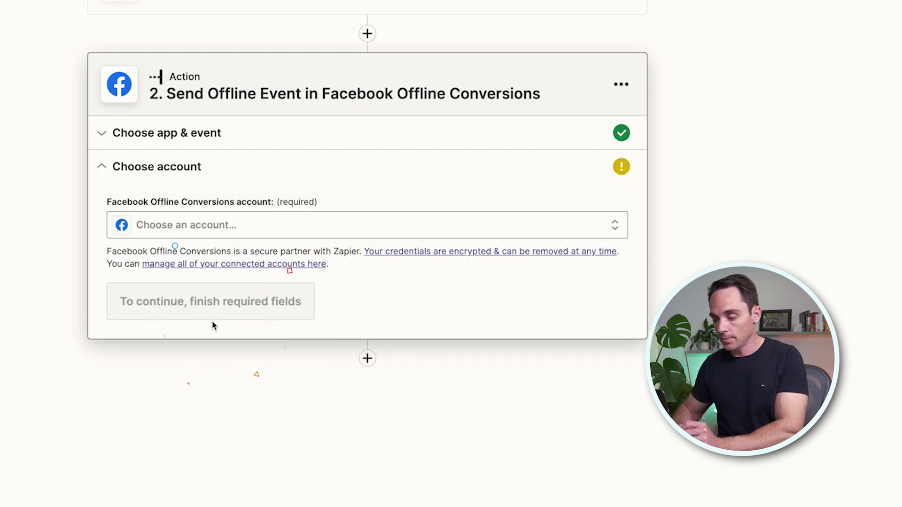
Select the Facebook Offline Conversions account for the action and proceed to the action setup.
click(216, 233)
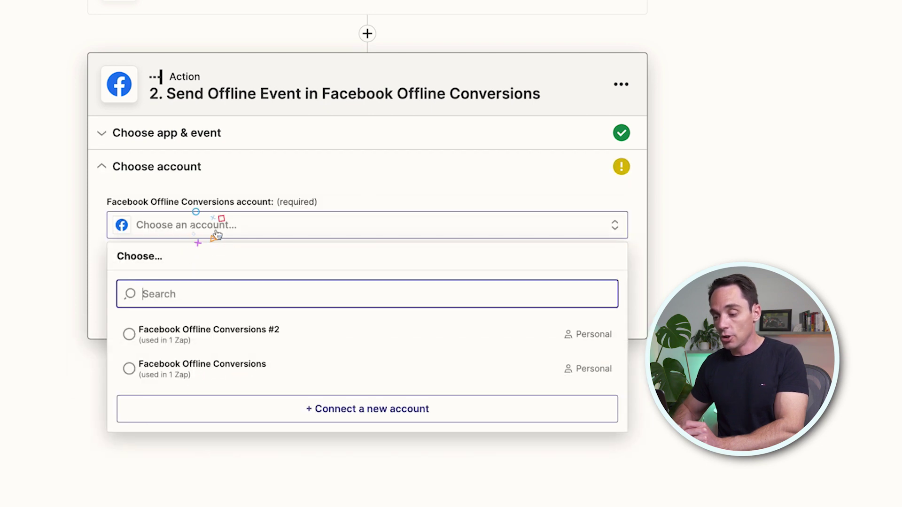
click(202, 368)
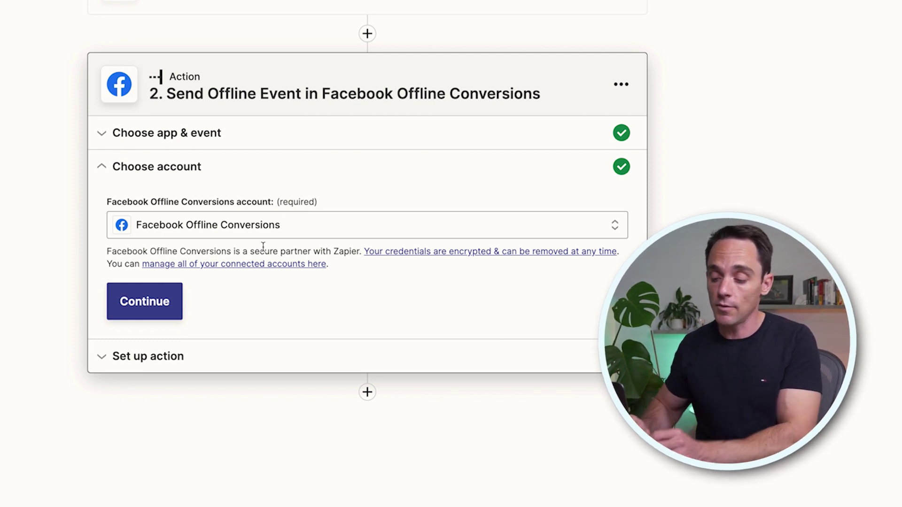
click(169, 304)
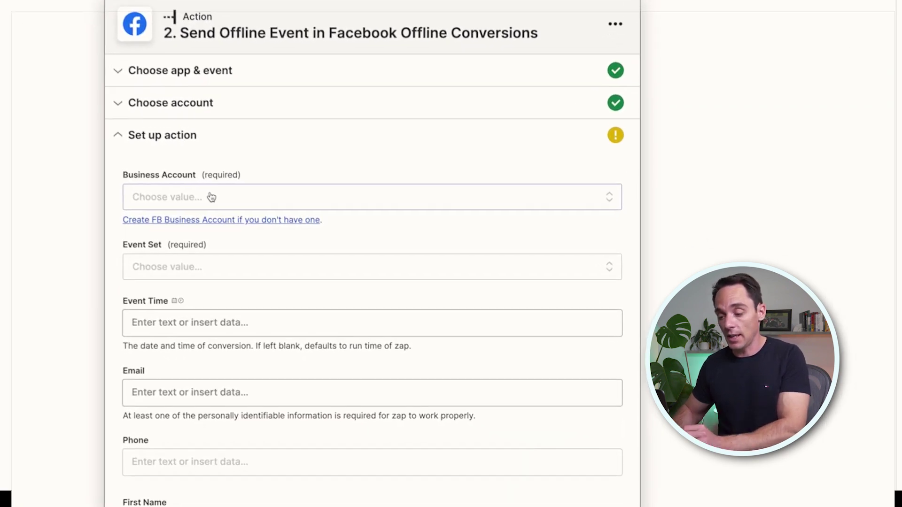
Set the Business Account to Hubbard Digital Pty. Ltd. and the Event Set to Example Offline Event Set 3.
click(211, 197)
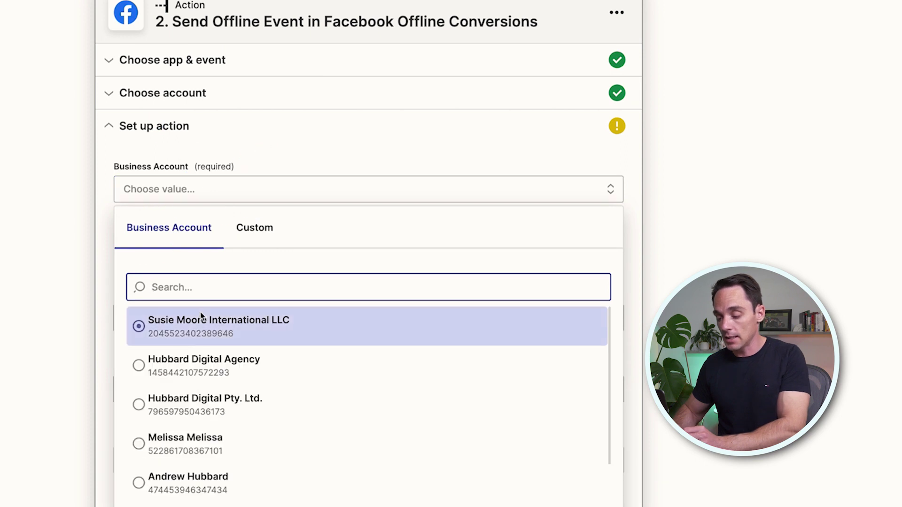
click(202, 403)
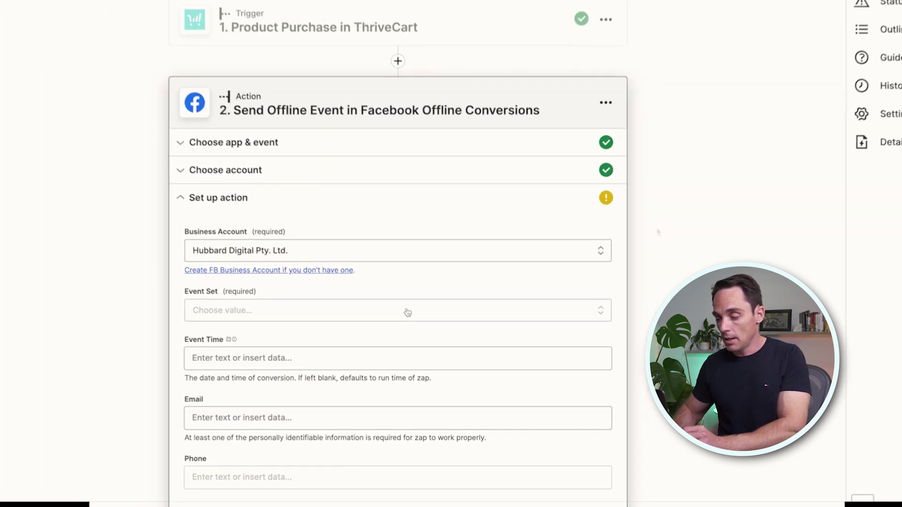
click(407, 313)
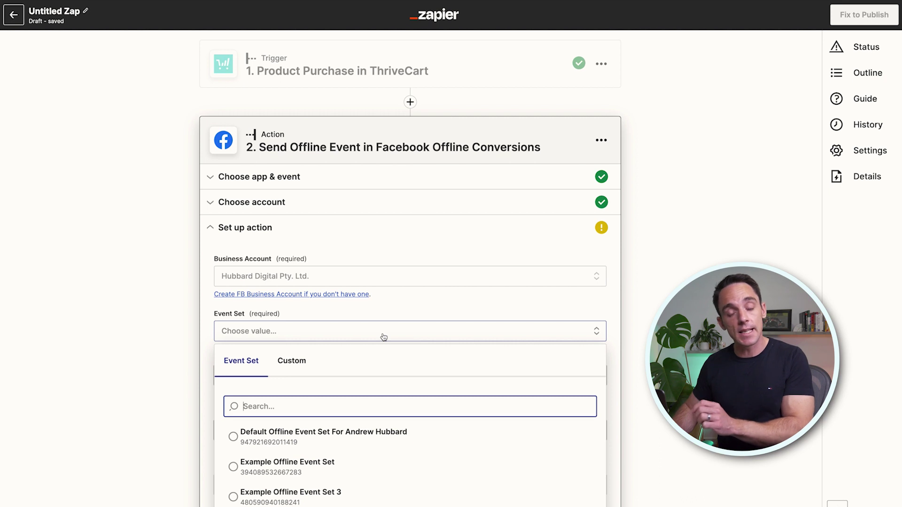
click(333, 474)
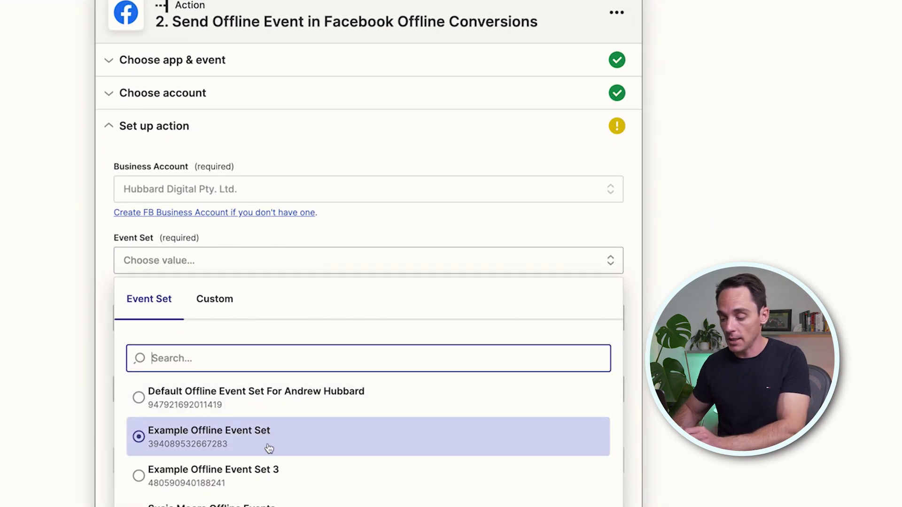
key(Down)
key(Return)
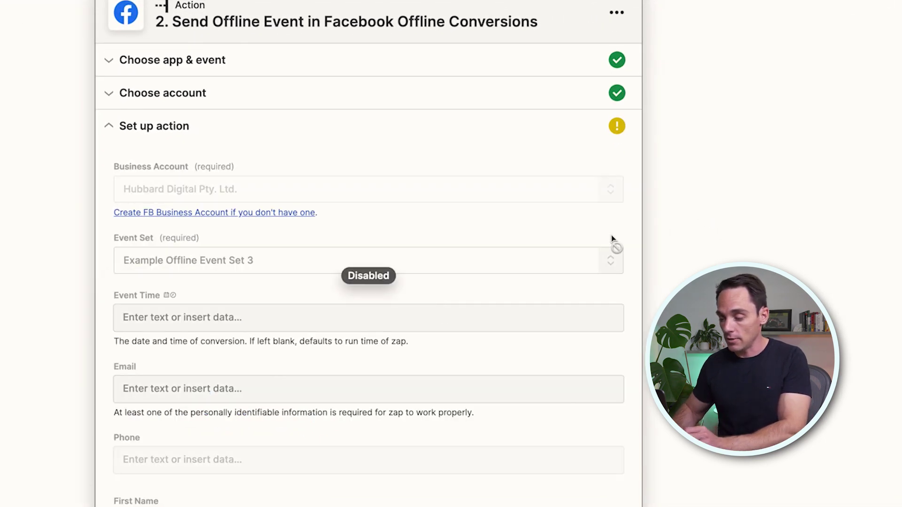
Map the Event Time to the Date value from the ThriveCart purchase data.
scroll(606, 282, down, 3)
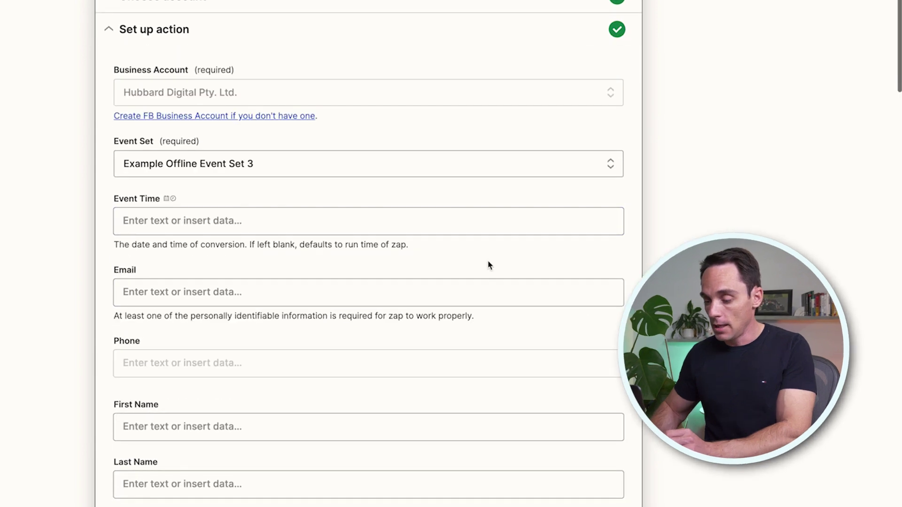
scroll(404, 235, down, 2)
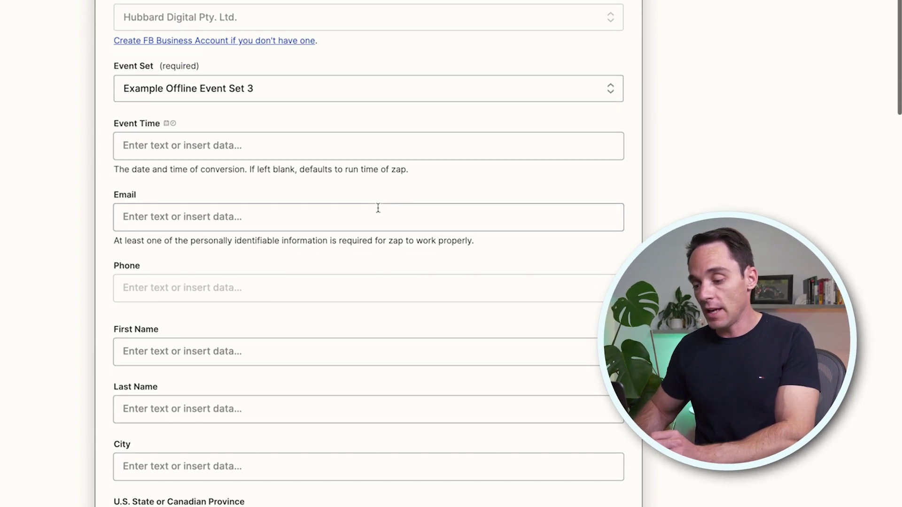
click(306, 151)
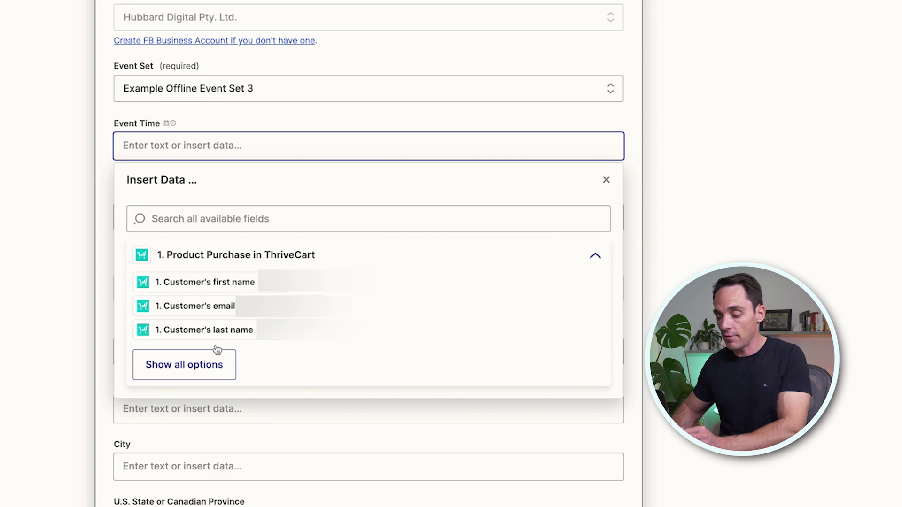
click(207, 365)
click(235, 361)
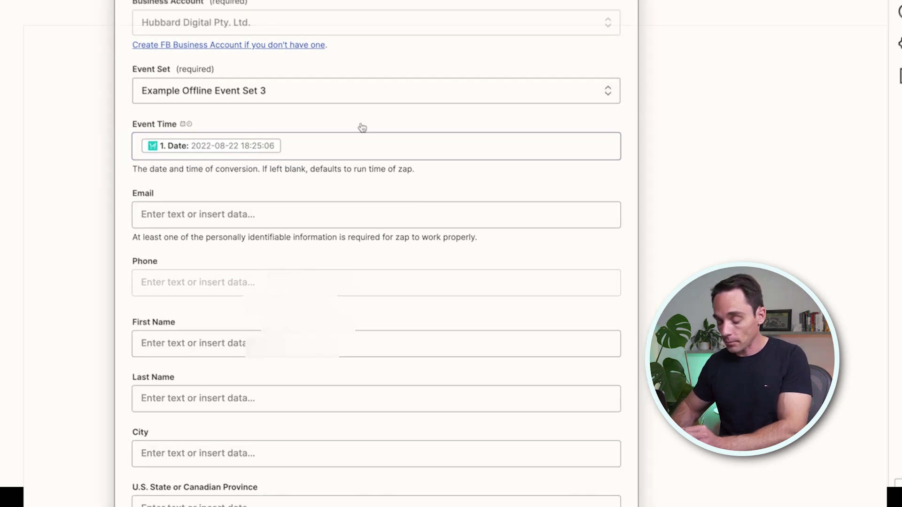
click(249, 214)
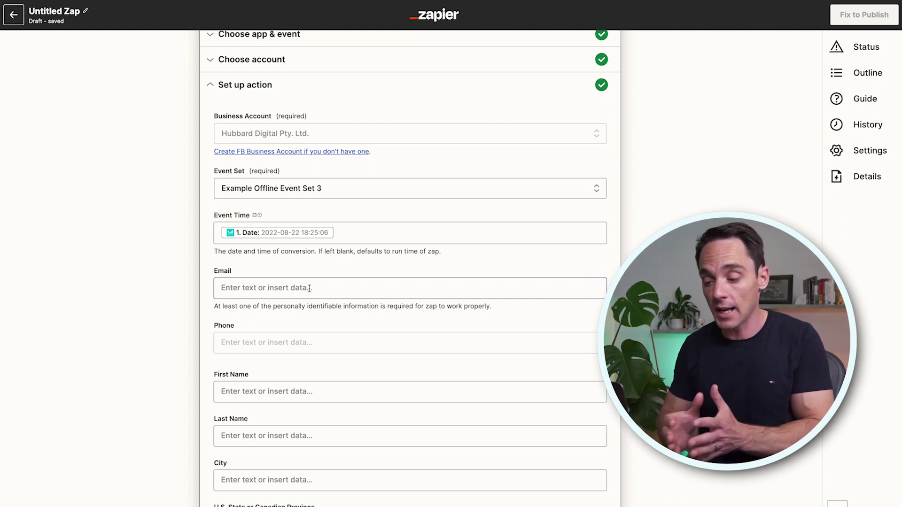
click(292, 294)
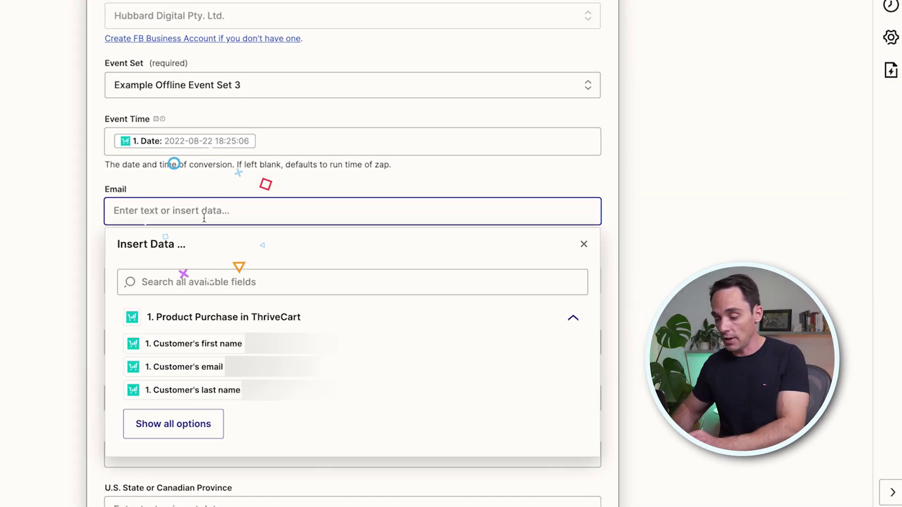
click(204, 371)
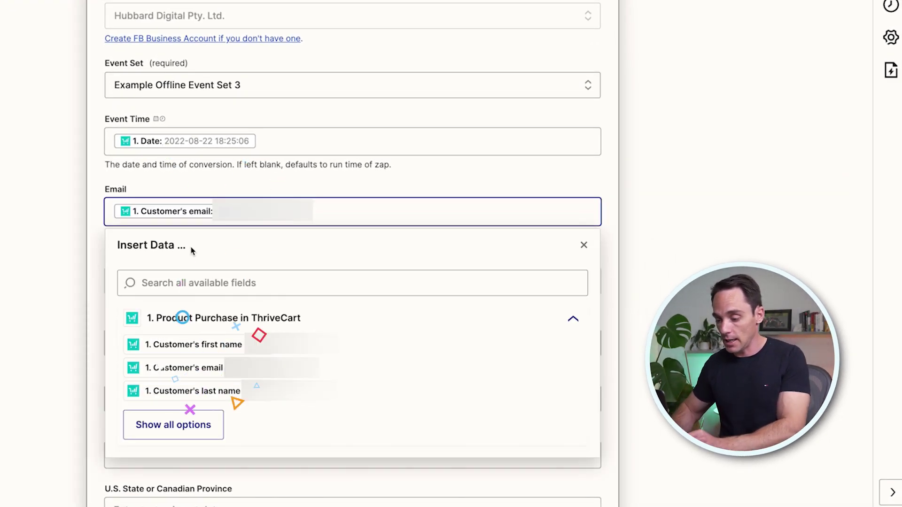
click(83, 233)
click(138, 277)
click(133, 257)
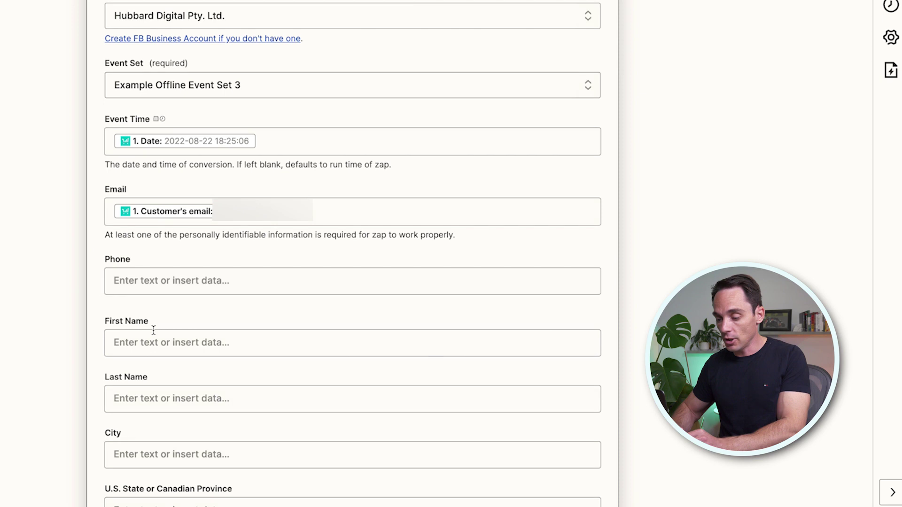
Map the First Name field to the Customer's first name value from the ThriveCart purchase.
scroll(155, 329, down, 1)
click(159, 341)
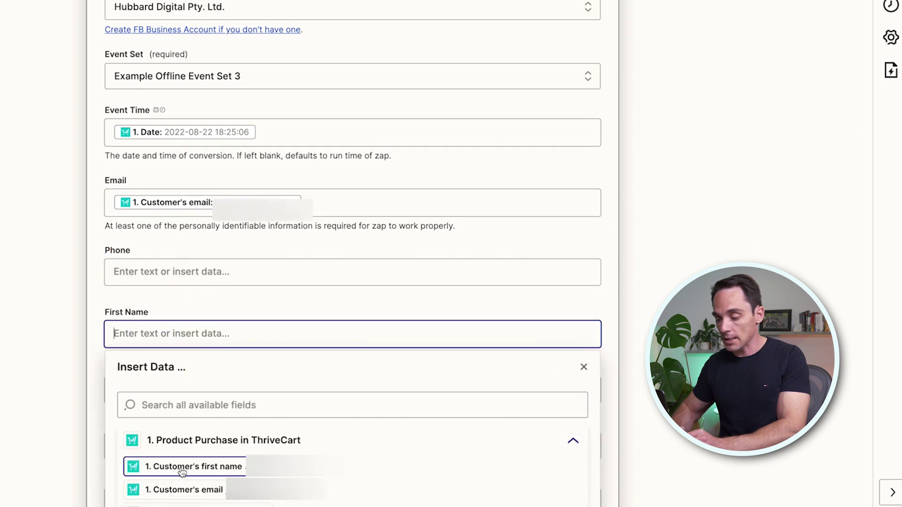
click(136, 468)
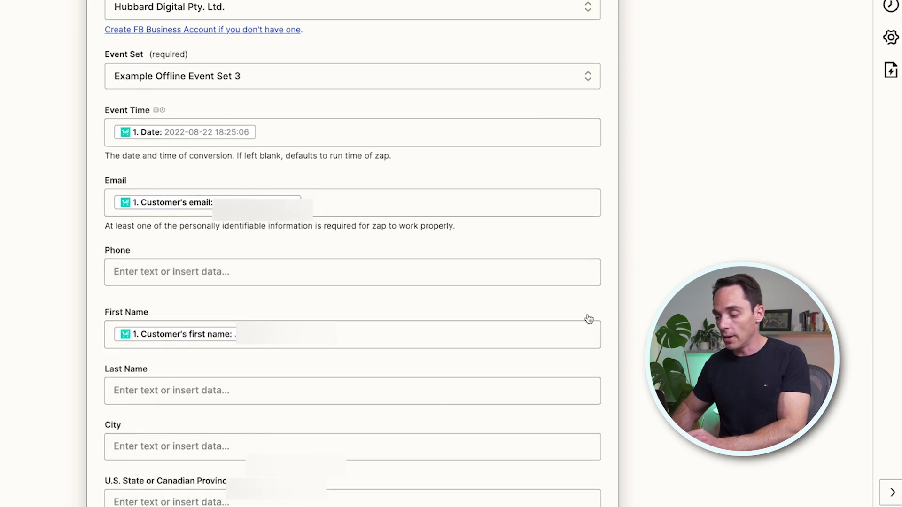
Leave the remaining customer detail fields blank, set the Event Name to Purchase and look over the other event options.
scroll(597, 304, down, 4)
scroll(595, 302, down, 1)
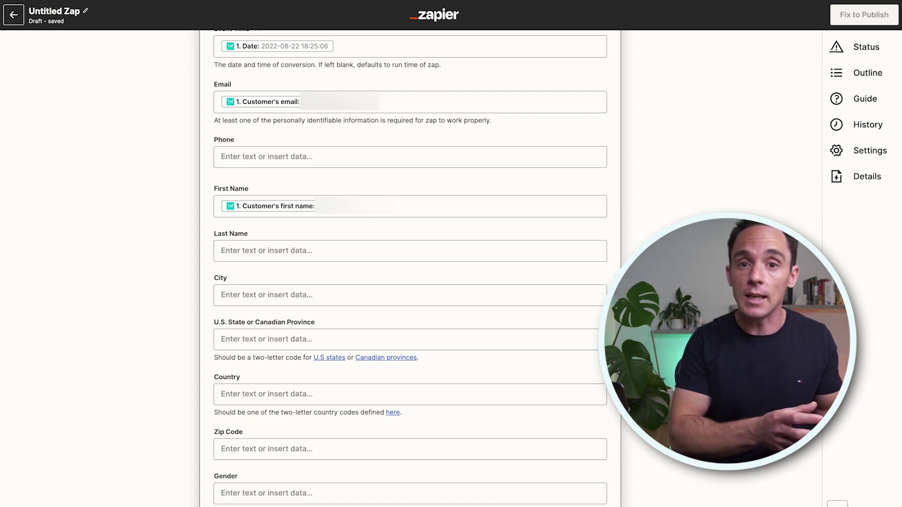
scroll(601, 360, down, 5)
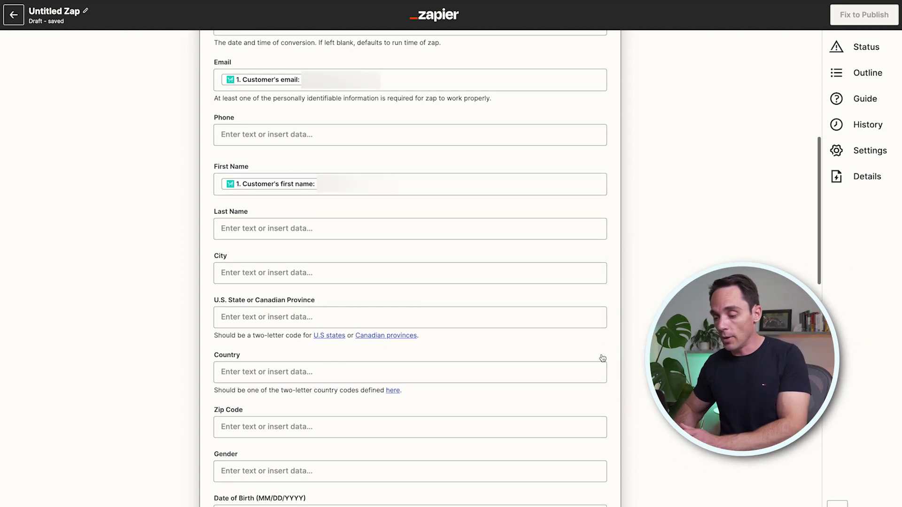
scroll(338, 259, down, 5)
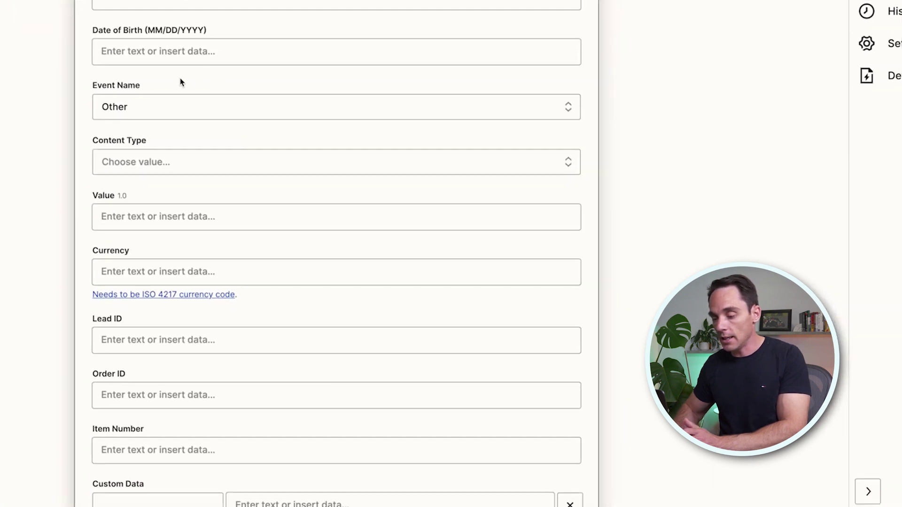
click(154, 111)
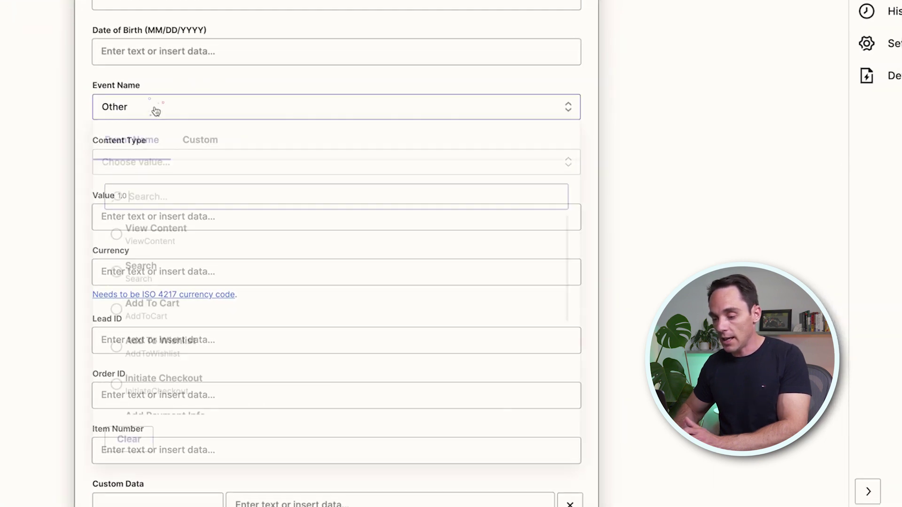
click(141, 383)
scroll(155, 381, down, 2)
click(153, 357)
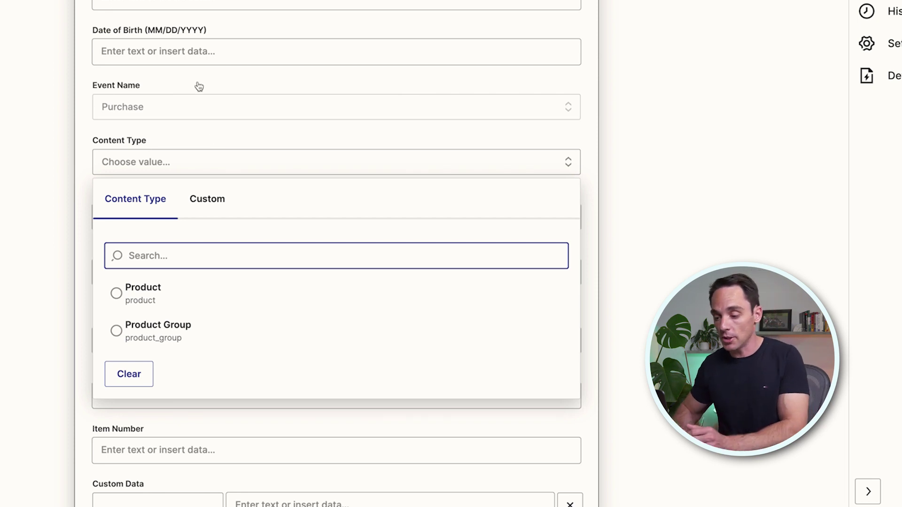
click(183, 108)
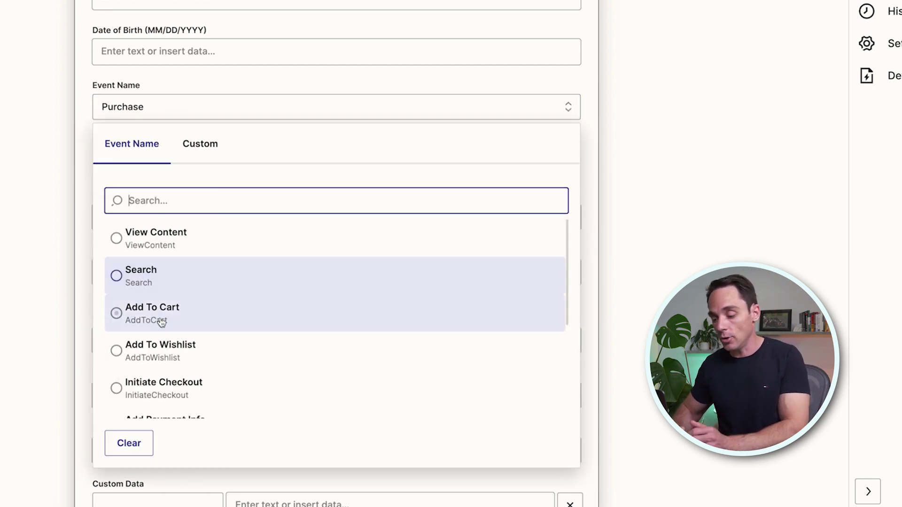
scroll(159, 322, down, 4)
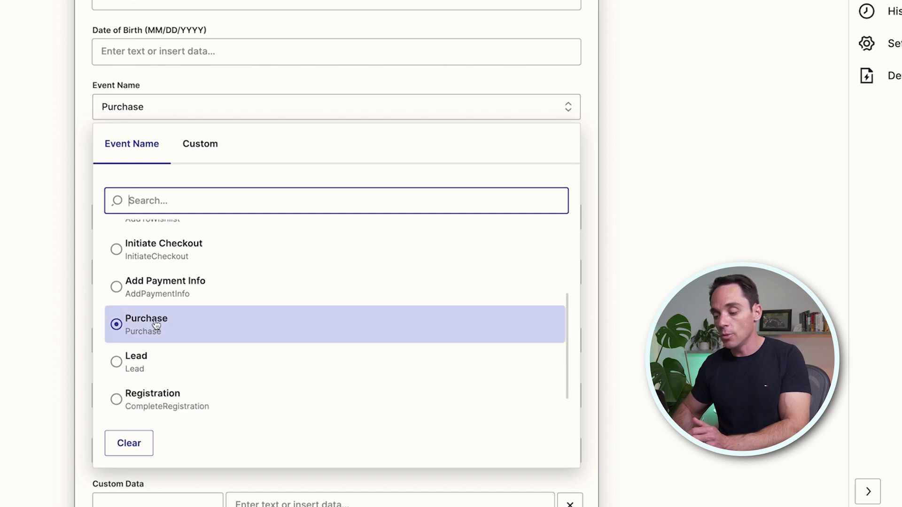
click(85, 173)
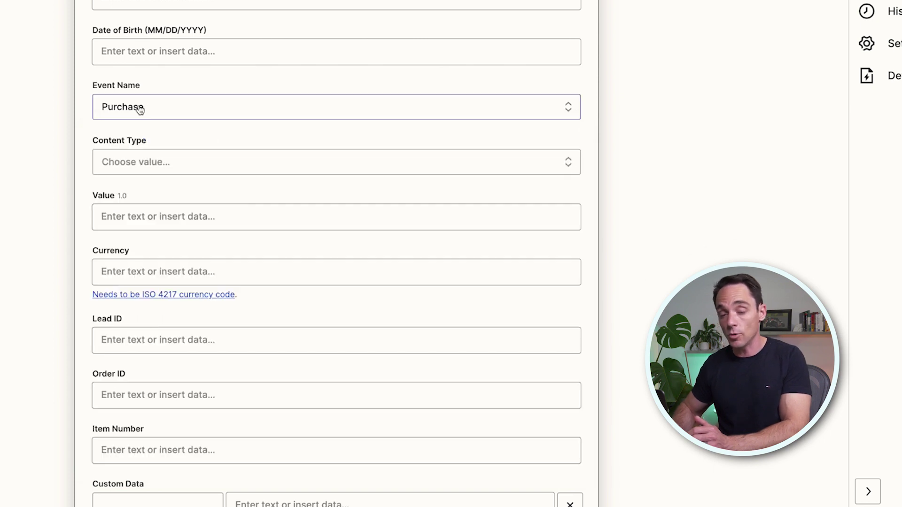
Set the Content Type of the offline event to Product.
click(166, 169)
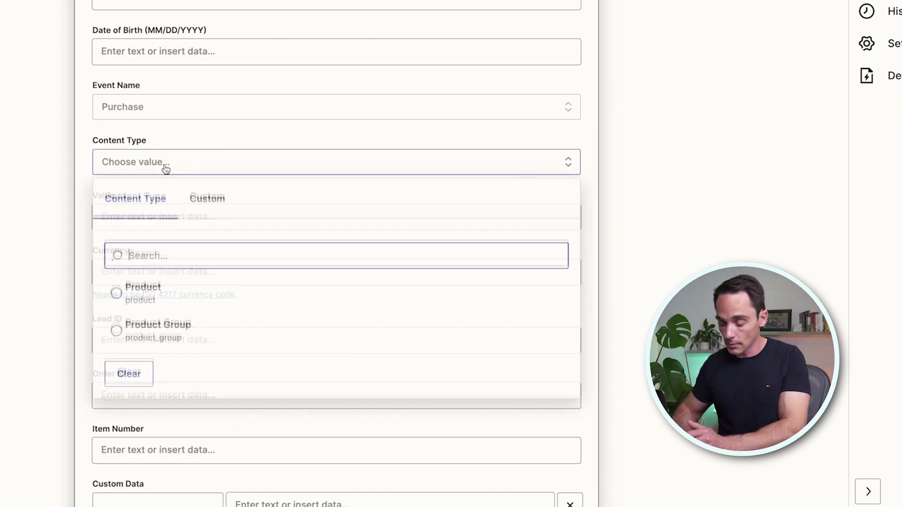
click(146, 293)
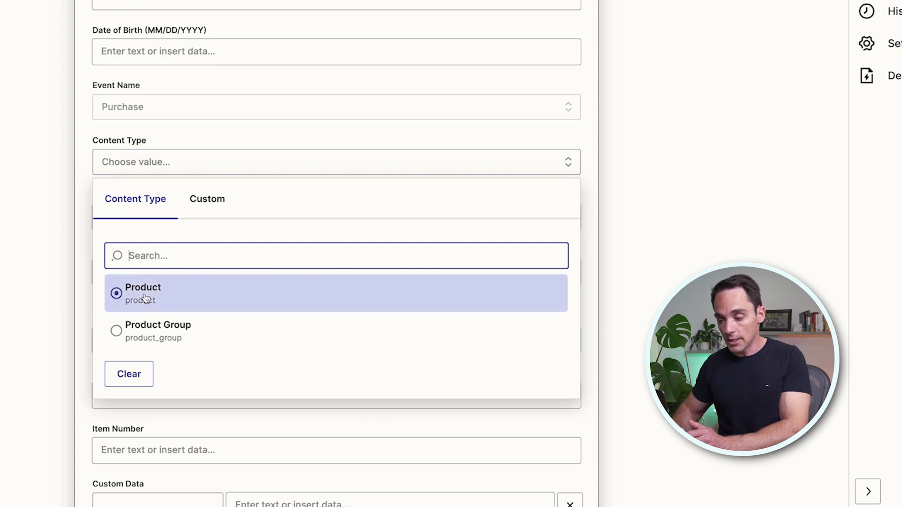
scroll(226, 148, down, 2)
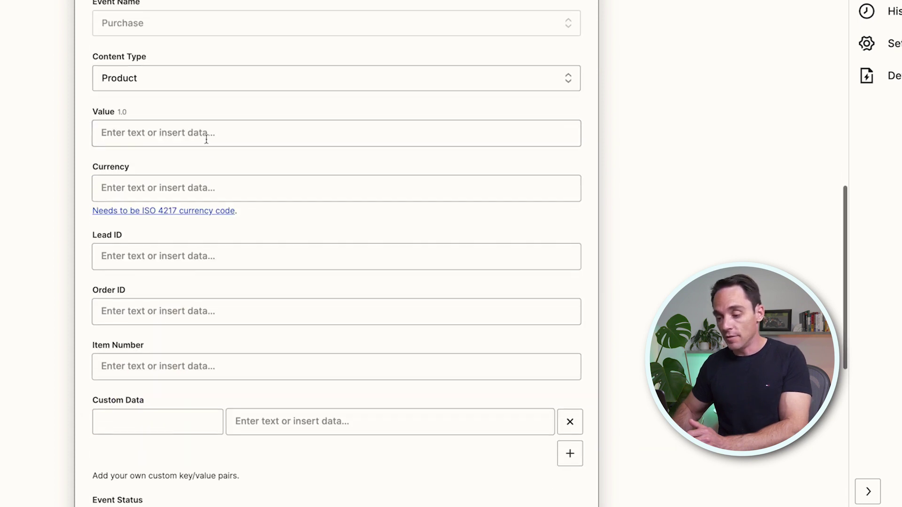
Look at the ThriveCart data offered for the Value field without inserting anything.
click(206, 138)
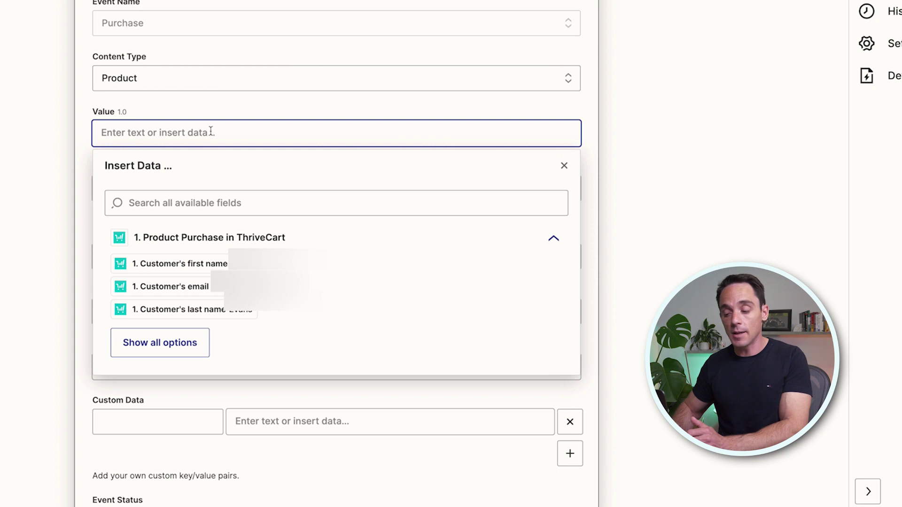
drag(229, 111, 202, 125)
click(202, 127)
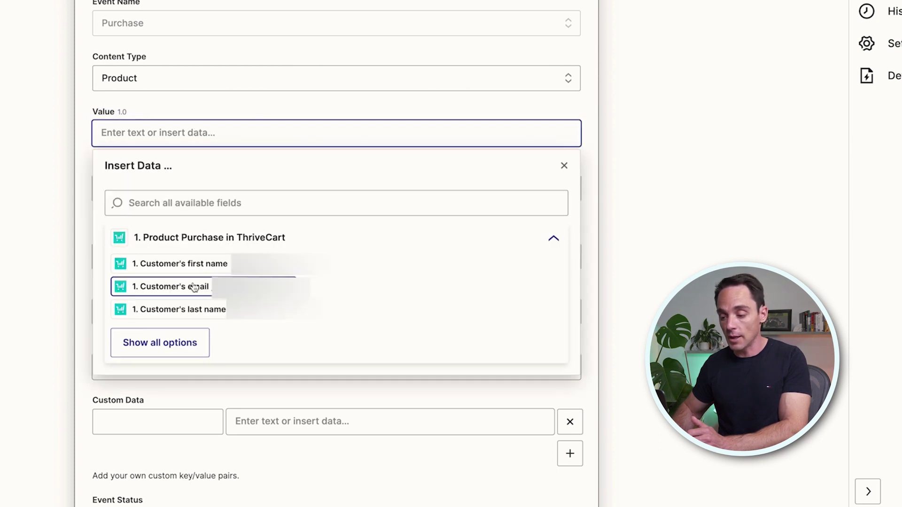
click(228, 113)
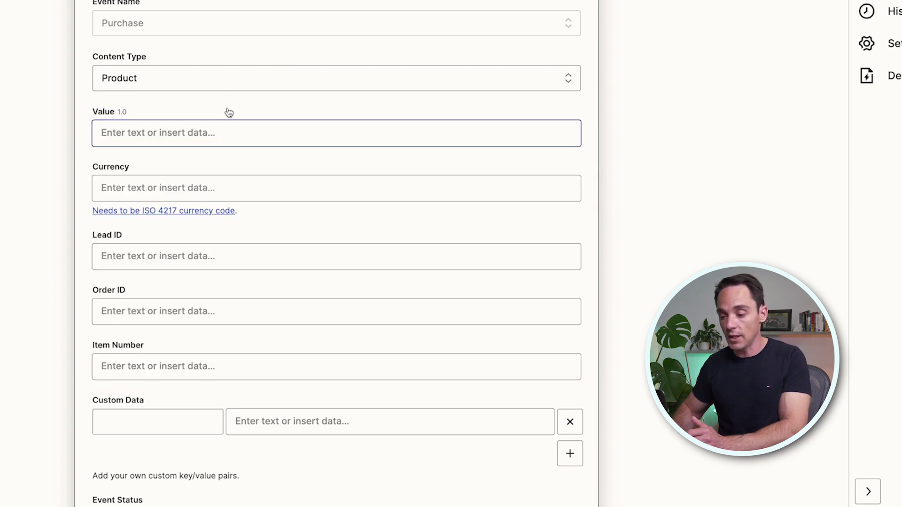
click(162, 194)
click(229, 160)
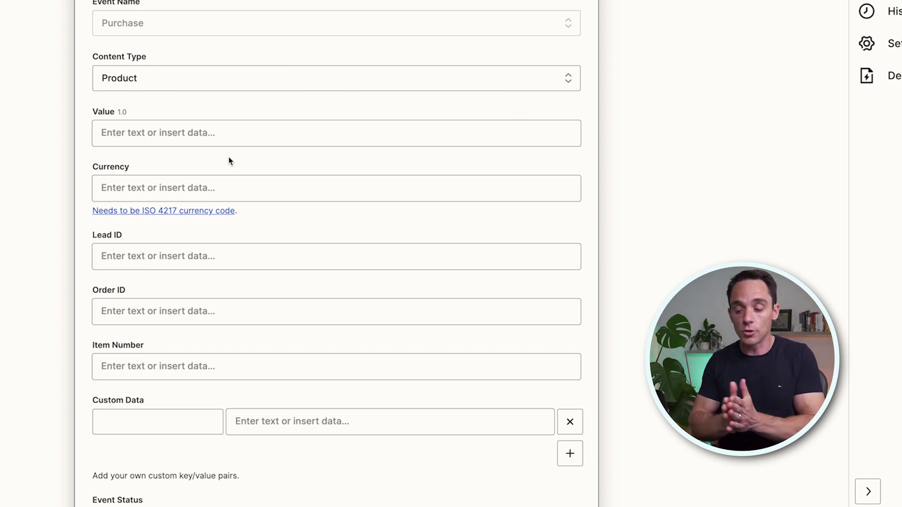
Map the Currency field of the offline event to the Currency value from the ThriveCart purchase.
click(201, 189)
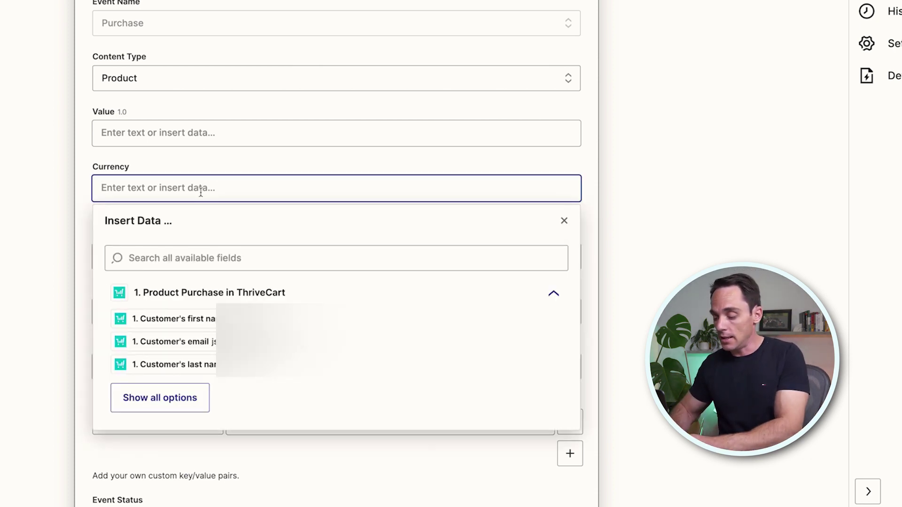
click(175, 254)
text(usd)
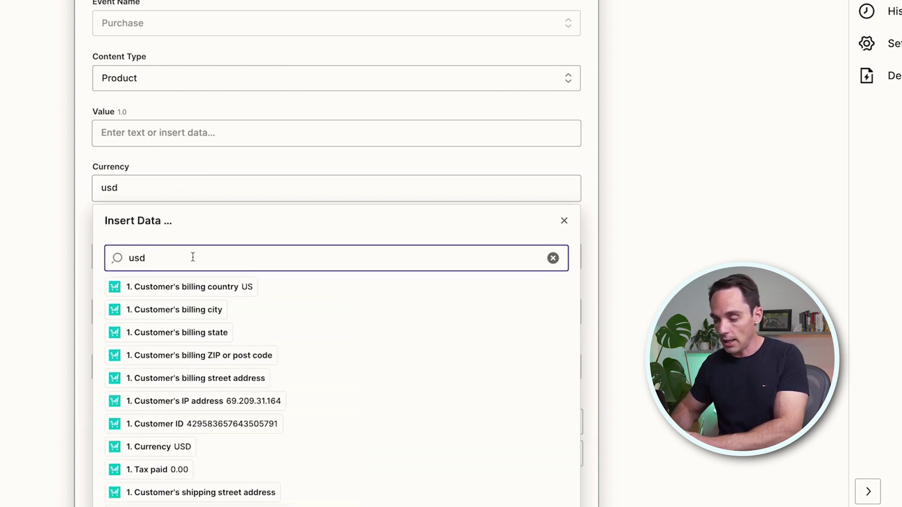
click(159, 447)
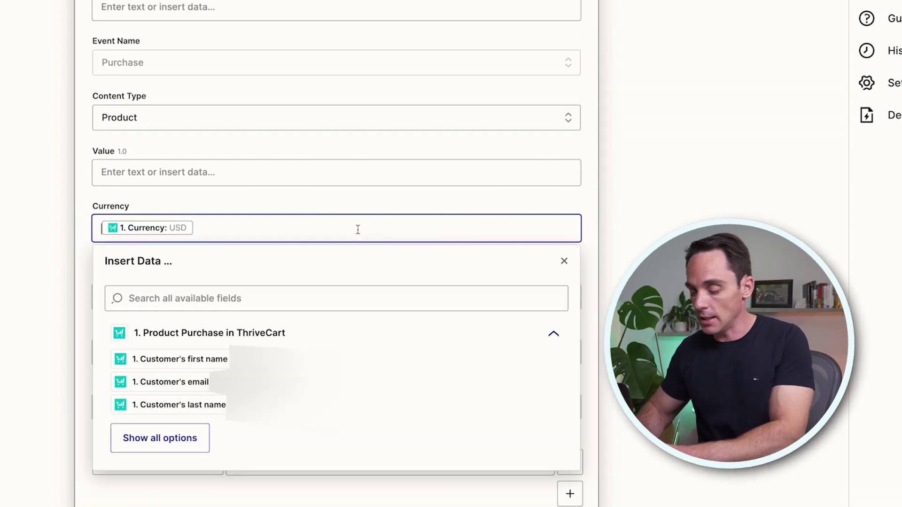
click(357, 230)
click(657, 212)
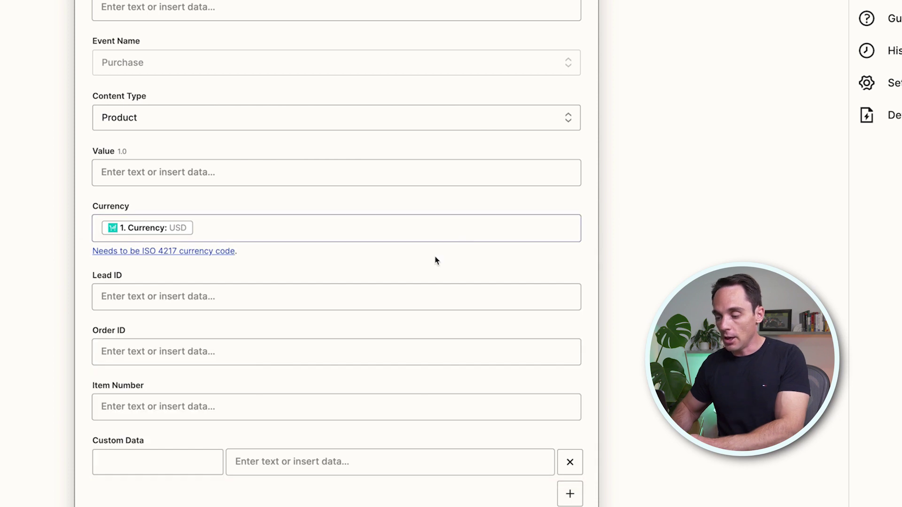
Leave the remaining optional event fields blank, complete the action setup and send a test event to Facebook Offline Conversions.
scroll(435, 257, down, 3)
scroll(172, 275, down, 2)
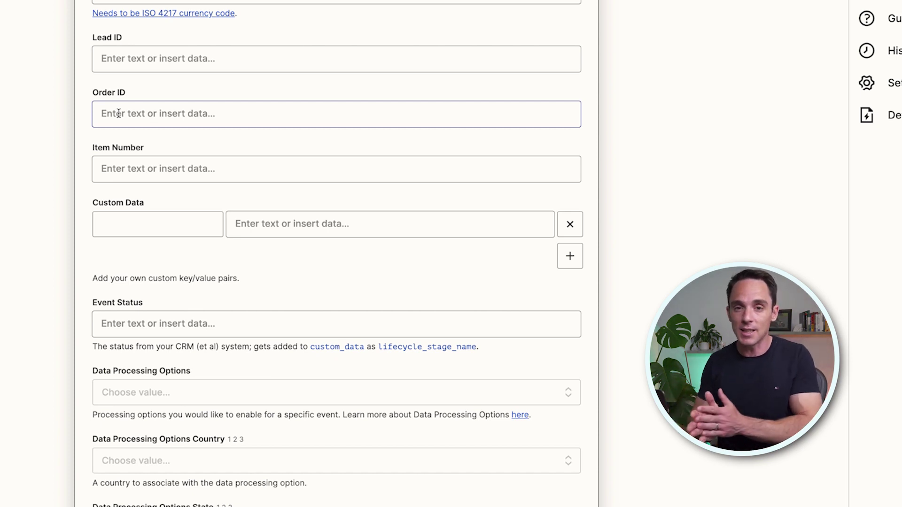
scroll(124, 101, down, 4)
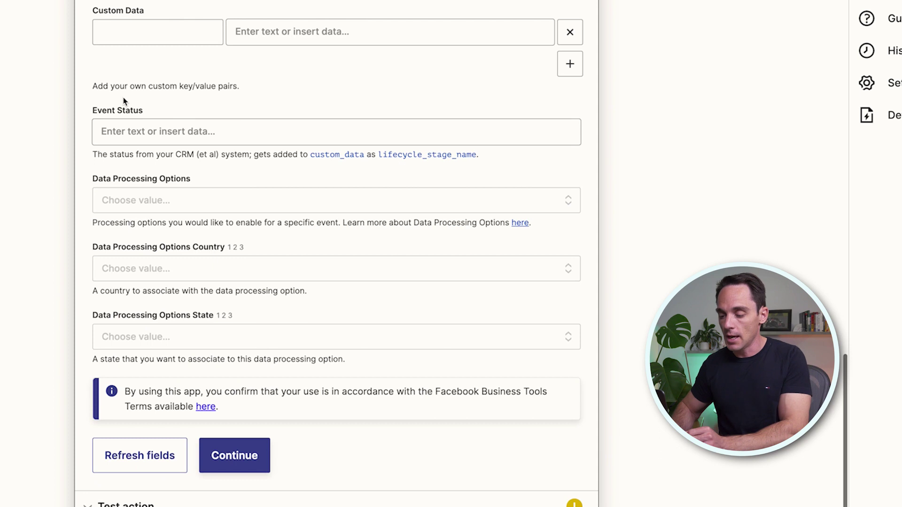
scroll(124, 156, down, 1)
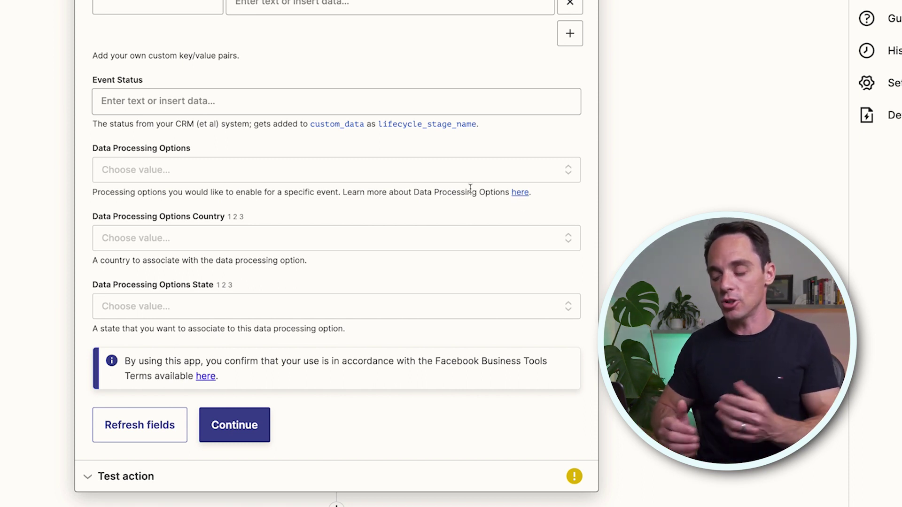
scroll(429, 280, down, 1)
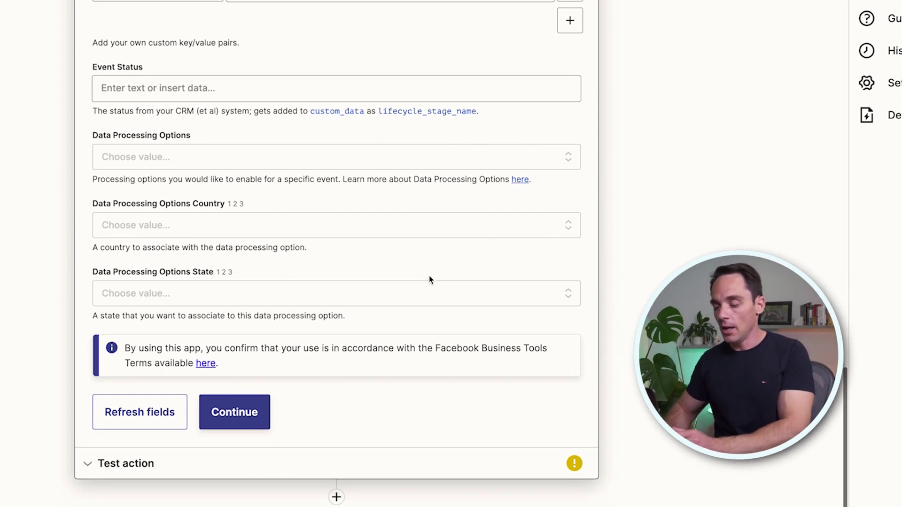
click(246, 403)
scroll(244, 414, down, 6)
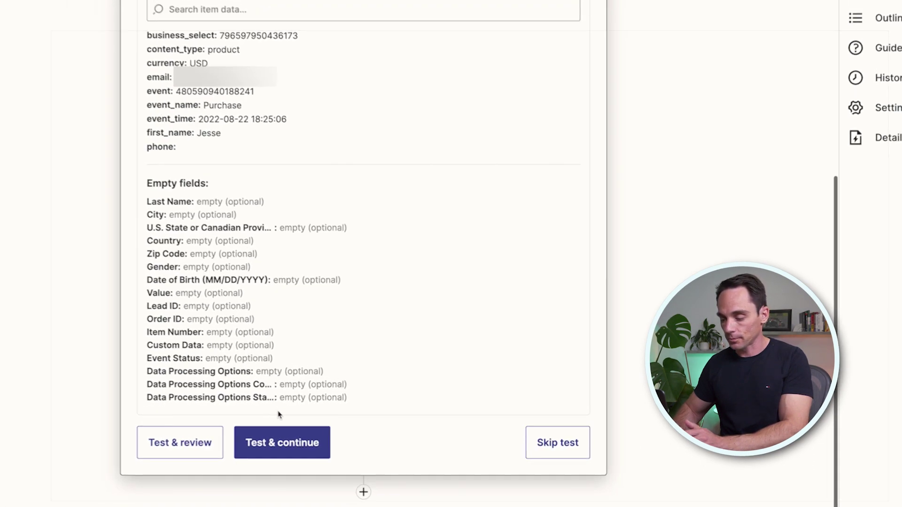
click(282, 443)
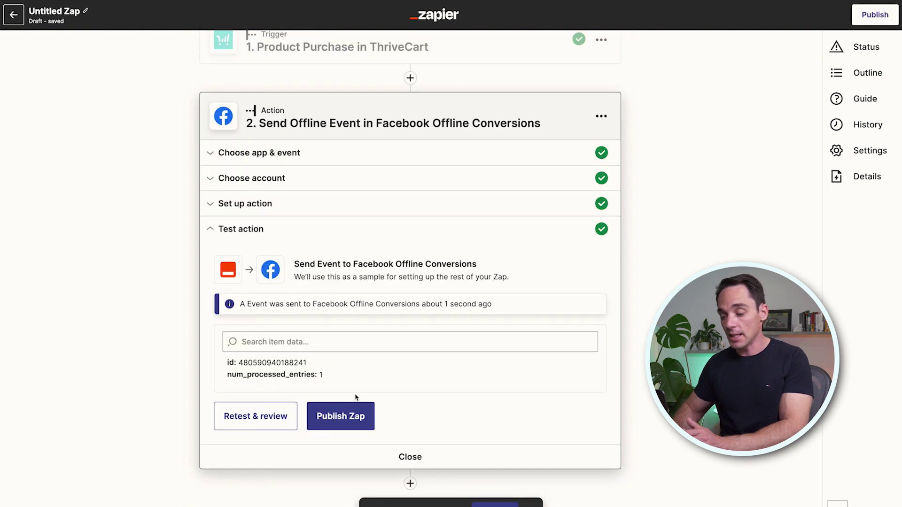
Publish and turn on the ThriveCart purchase Zap, then dismiss the offer to share a copy.
click(350, 416)
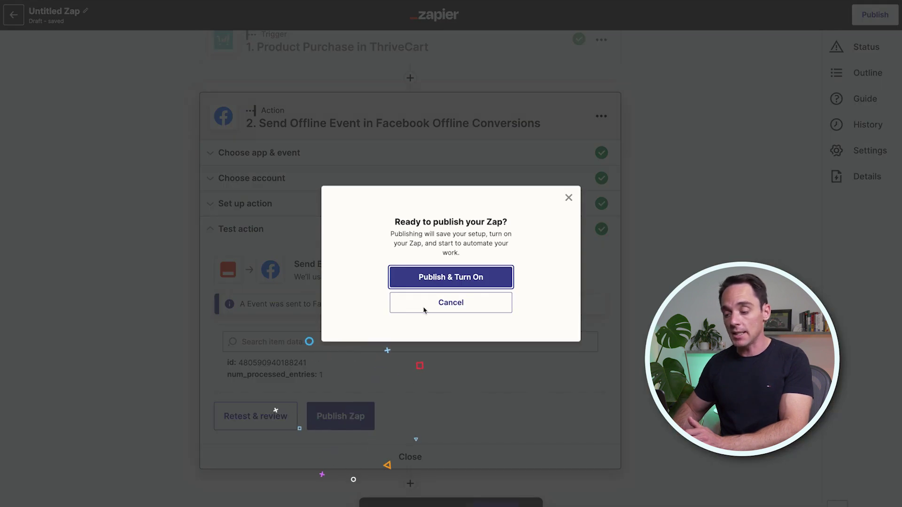
click(439, 278)
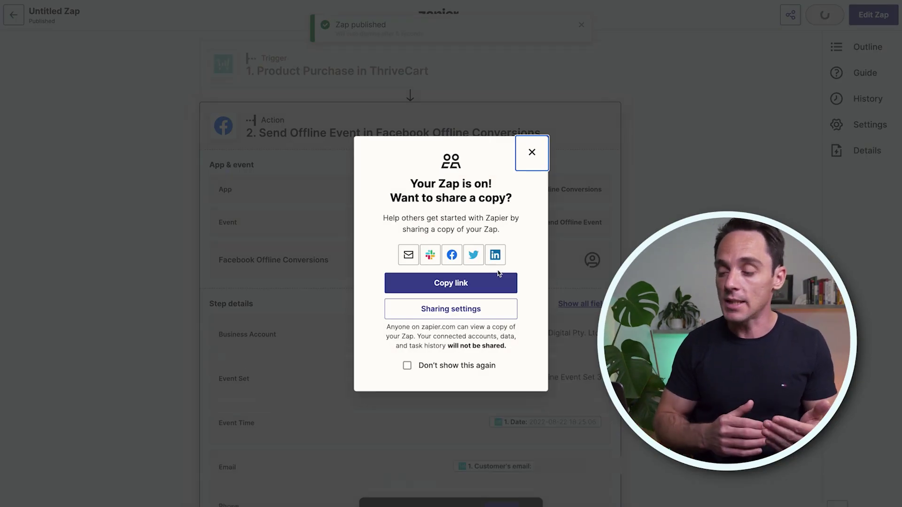
click(527, 159)
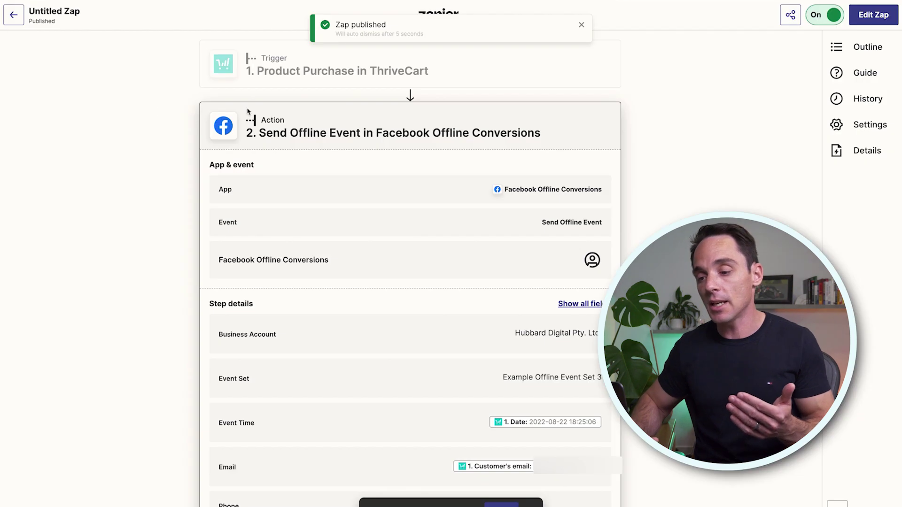
Return to the Zaps list and start a new Zap with ActiveCampaign as the trigger app.
click(14, 18)
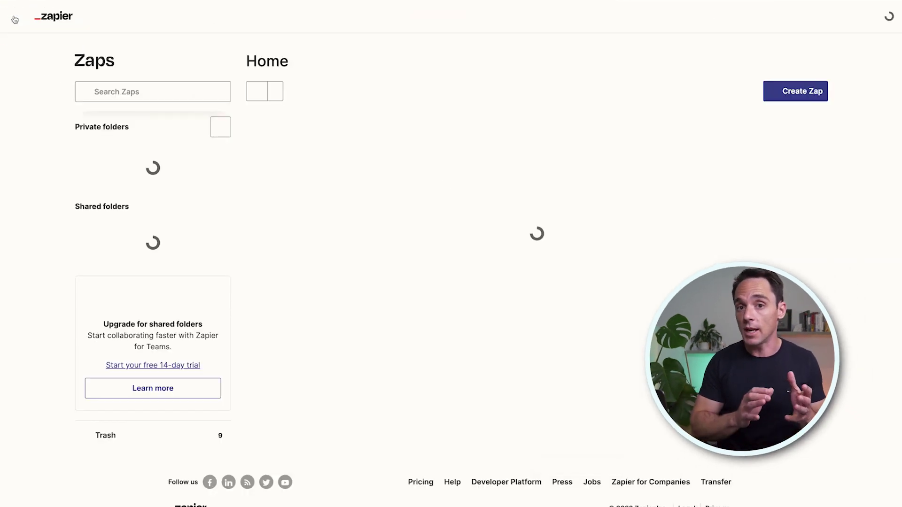
click(15, 18)
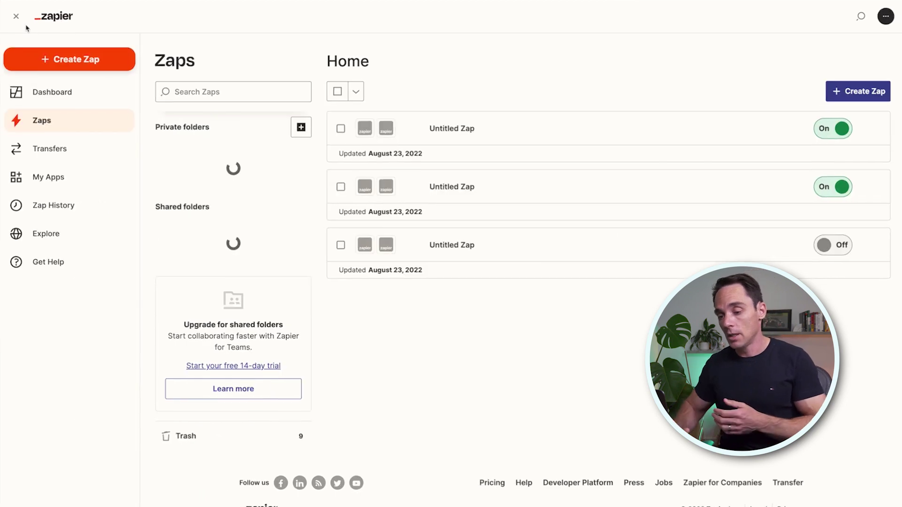
click(123, 94)
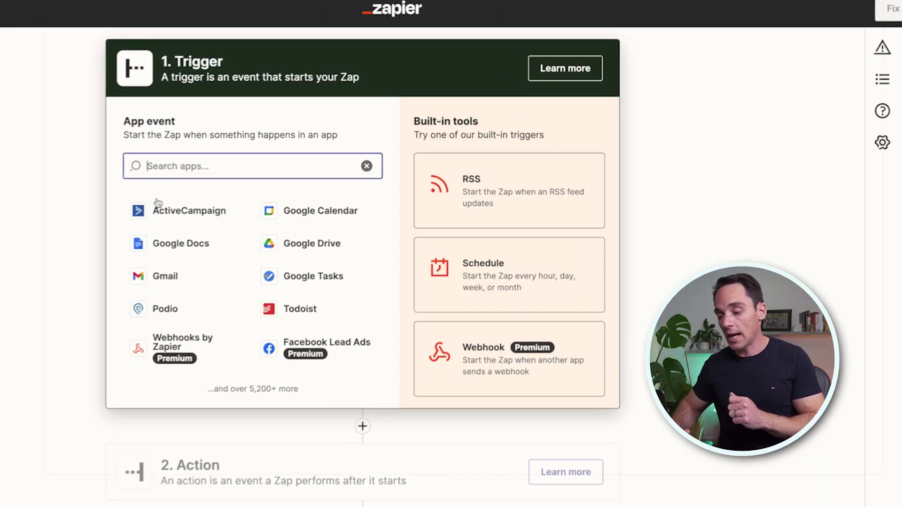
click(158, 209)
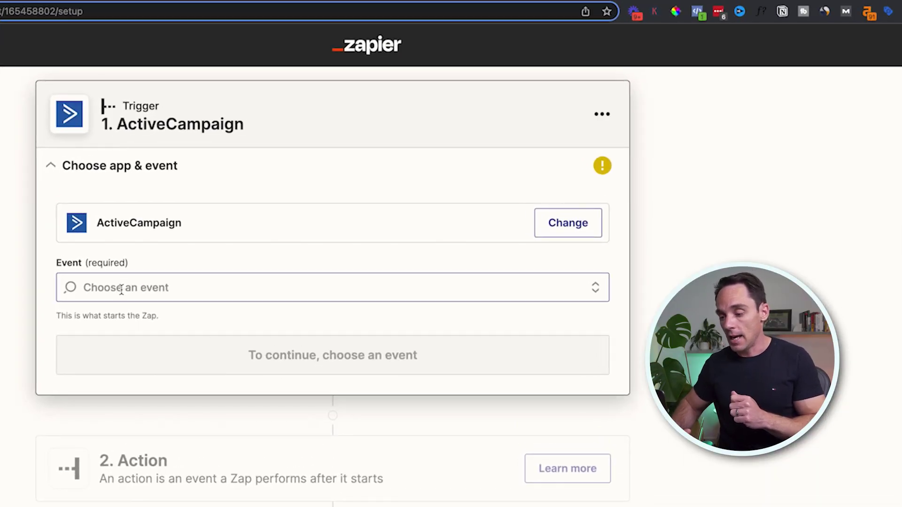
Search the ActiveCampaign events for tag and list triggers and set the trigger event to New Contact Added to List.
click(122, 290)
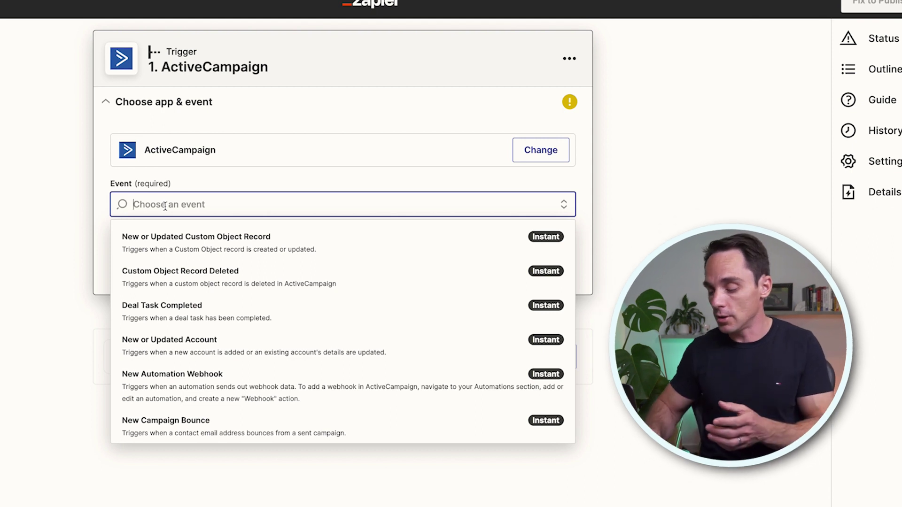
text(tag)
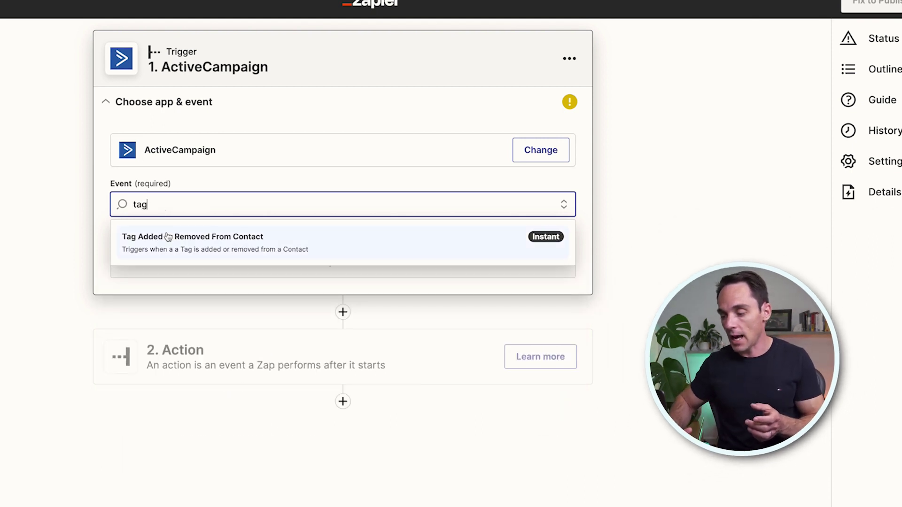
click(197, 207)
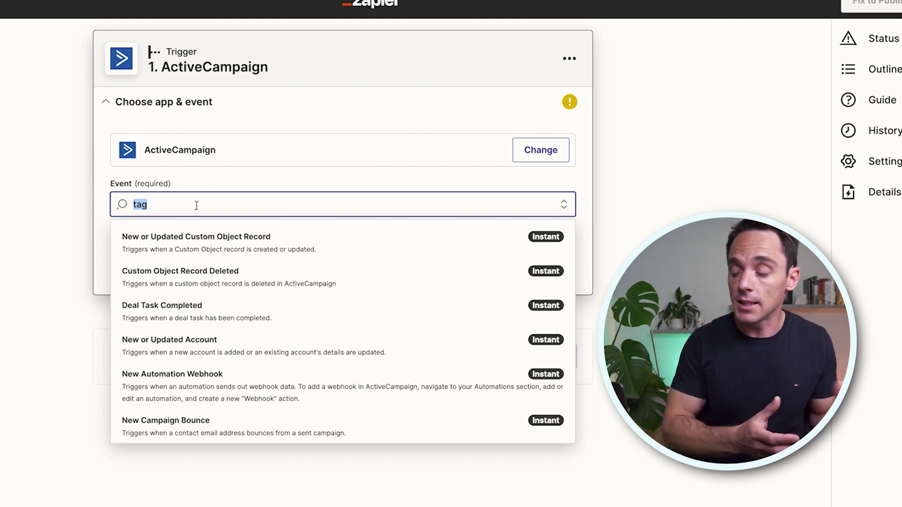
text(list)
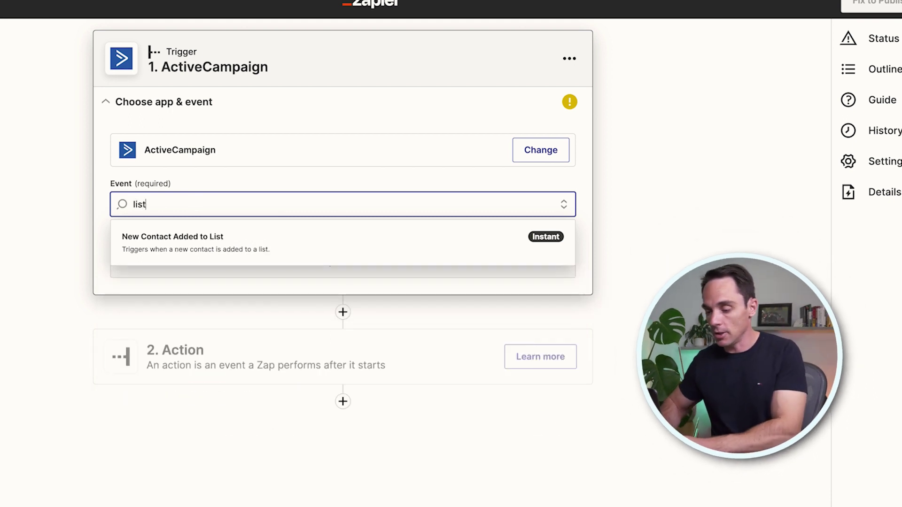
click(189, 244)
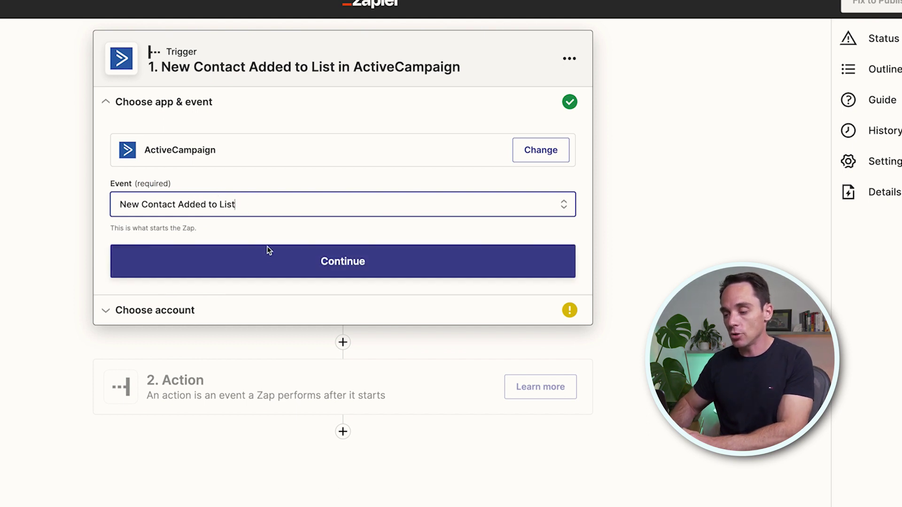
click(269, 251)
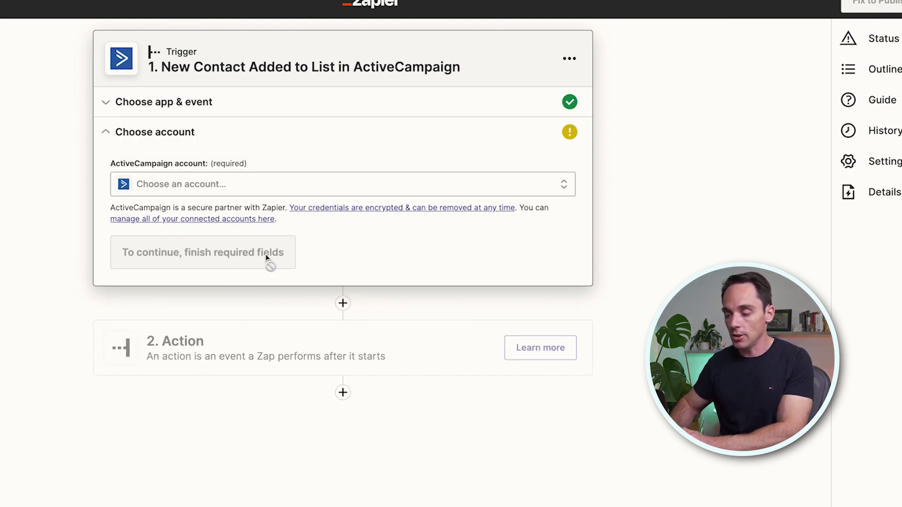
Select the connected ActiveCampaign account and set the trigger's list to the Community list.
click(215, 192)
click(191, 281)
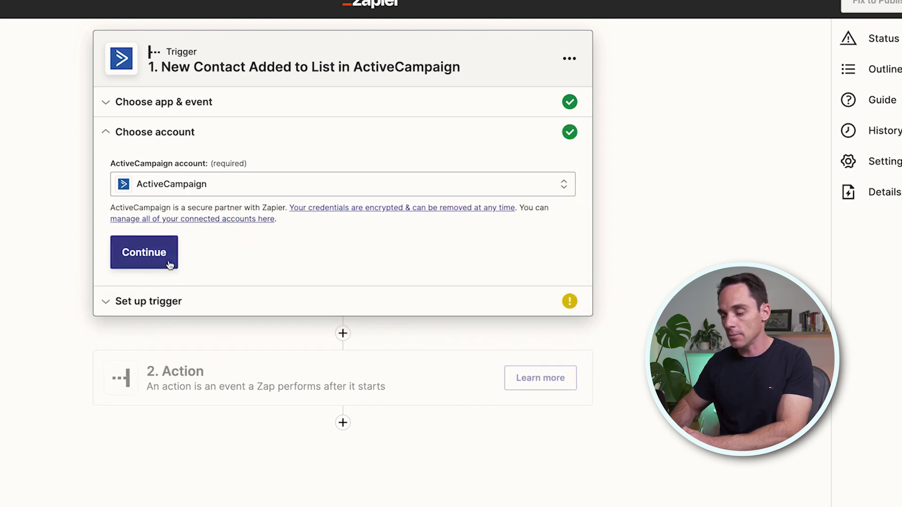
click(170, 265)
click(188, 219)
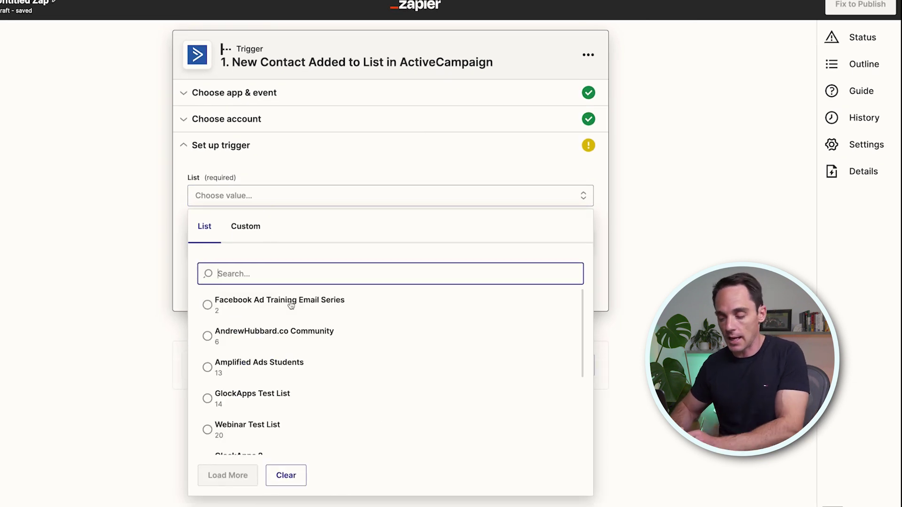
click(292, 337)
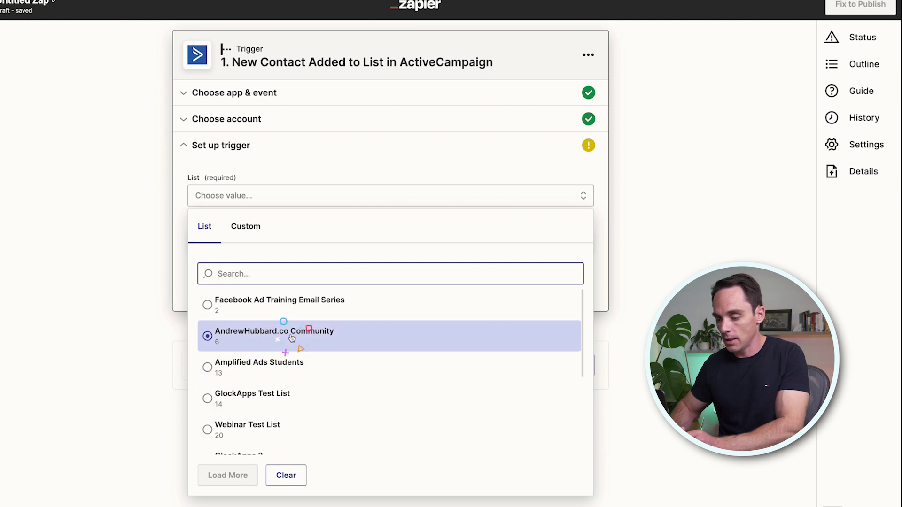
click(310, 288)
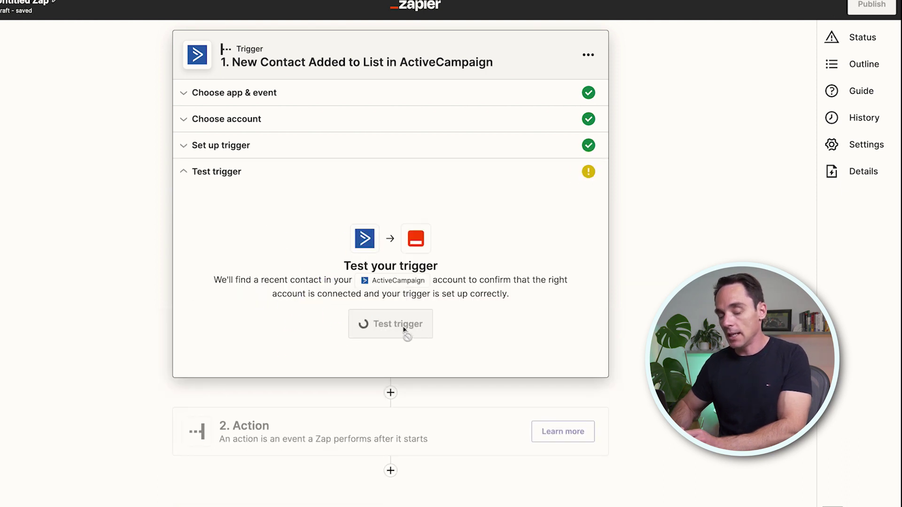
Test the ActiveCampaign trigger with a recent contact and proceed to the Zap's action.
click(404, 329)
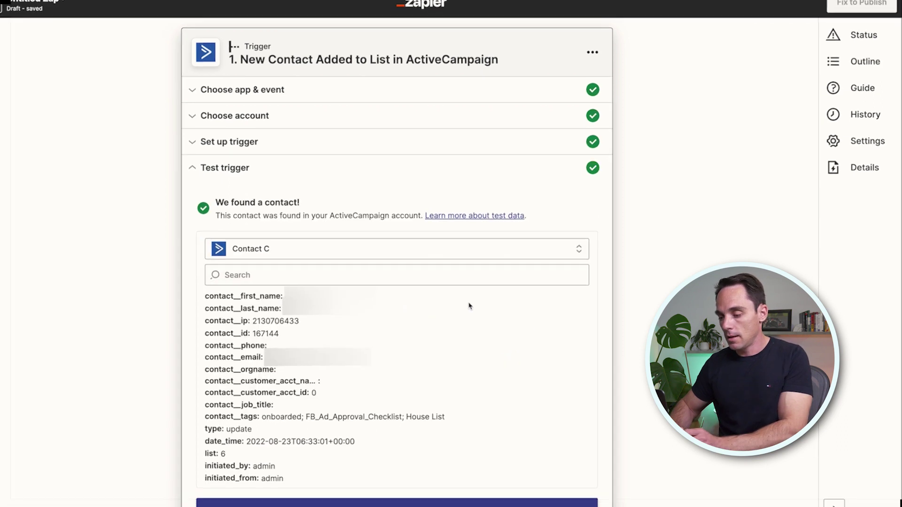
scroll(673, 282, down, 3)
click(502, 376)
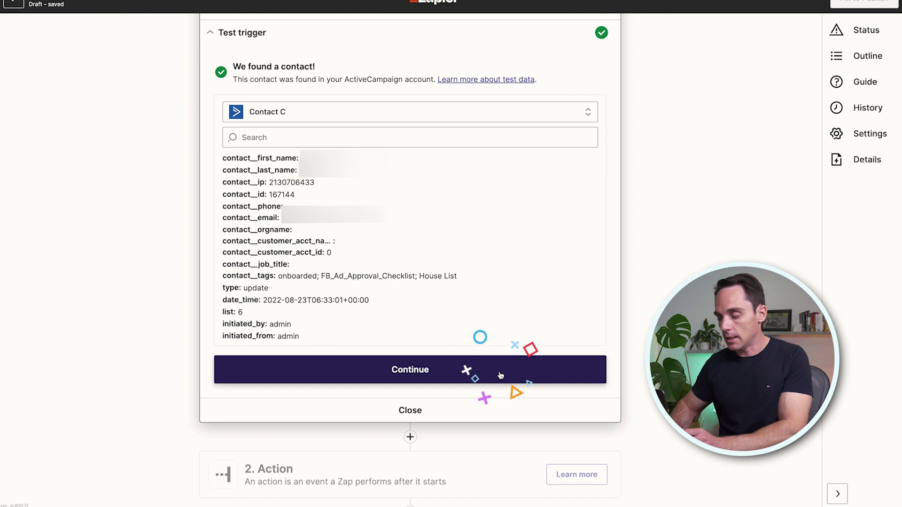
Set the action to Send Offline Event in Facebook Offline Conversions and select the account named Facebook Offline Conversions.
text(facebook offline)
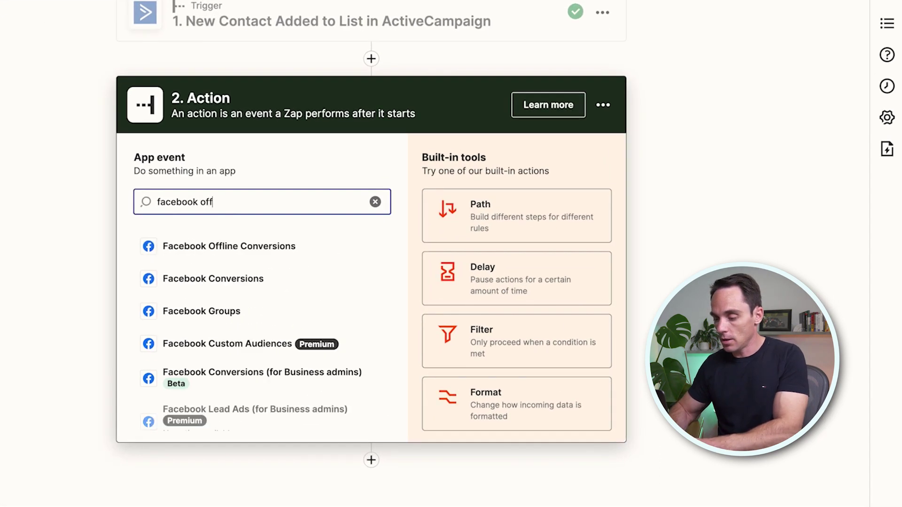
click(217, 243)
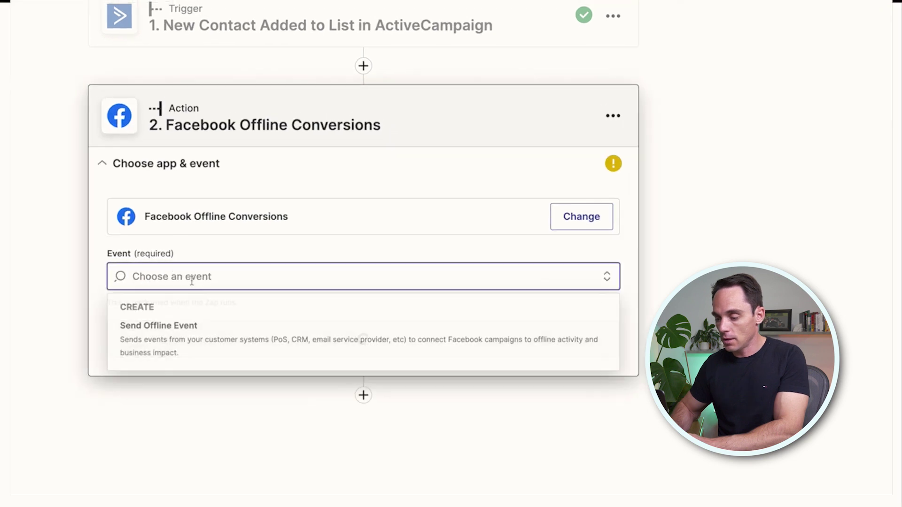
click(176, 331)
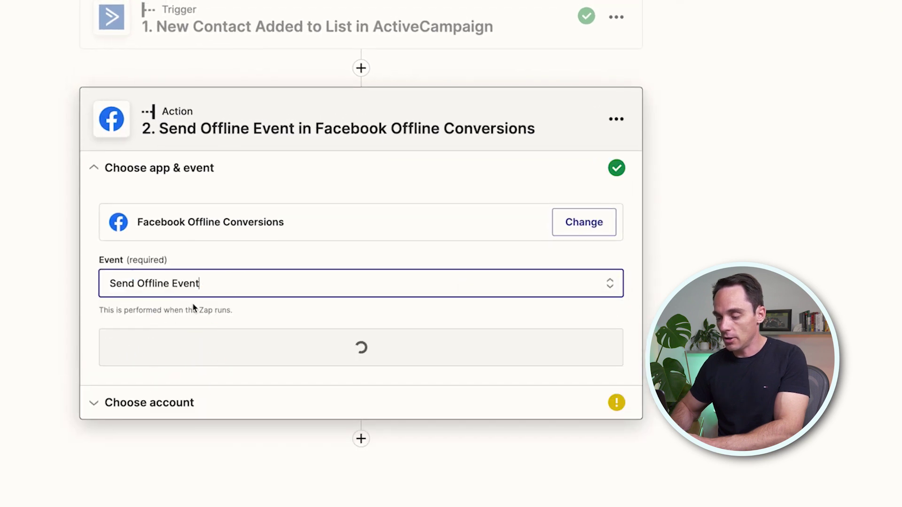
click(266, 337)
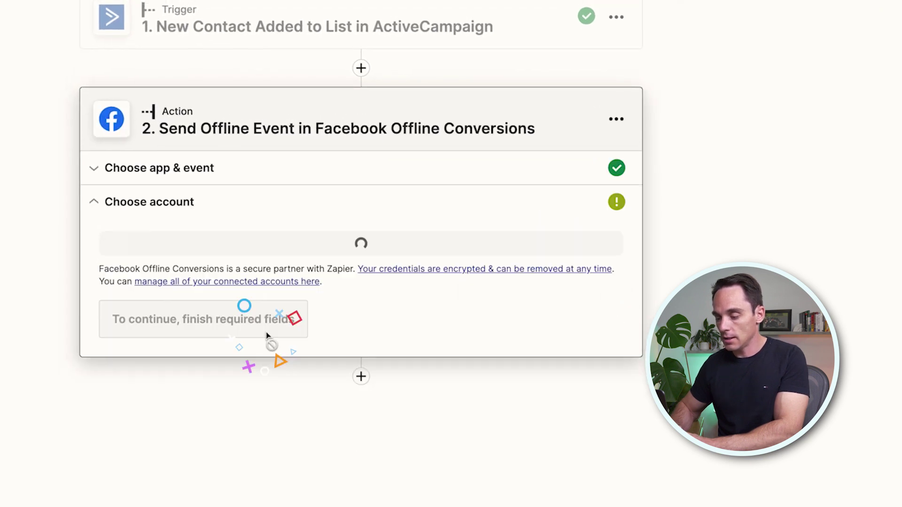
click(250, 272)
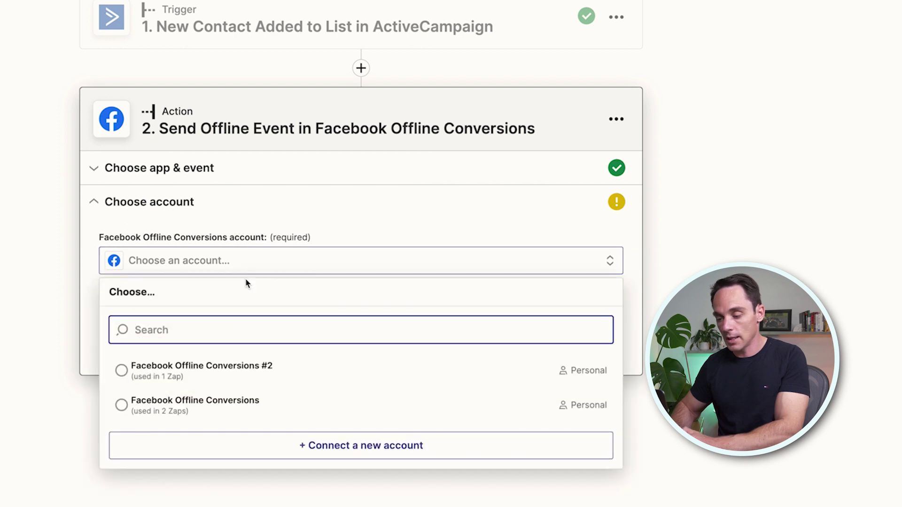
click(221, 411)
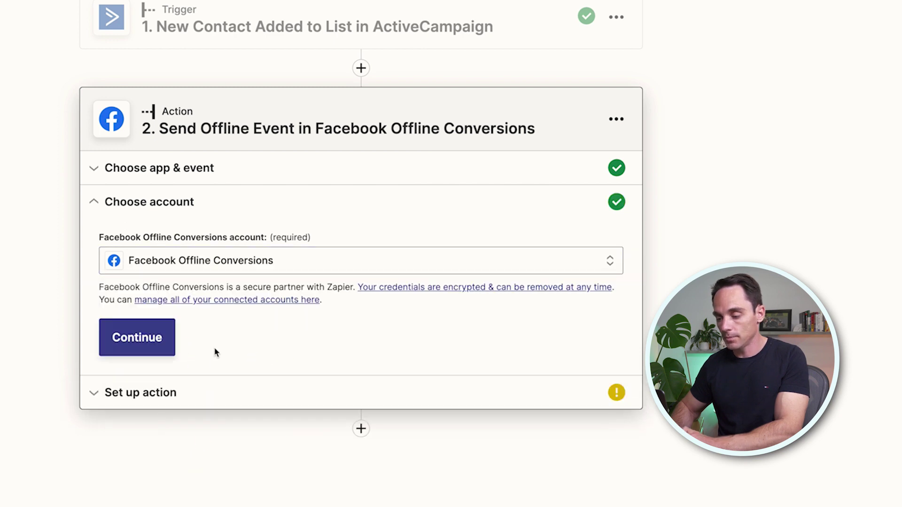
Proceed to the action setup and set the business account to Hubbard Digital Pty. Ltd. and the event set to Example Offline Event Set 3.
click(153, 345)
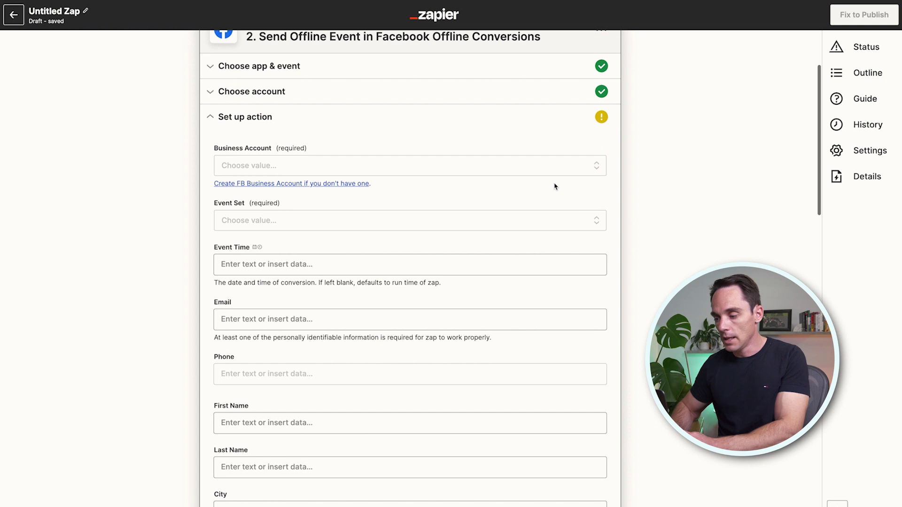
click(527, 174)
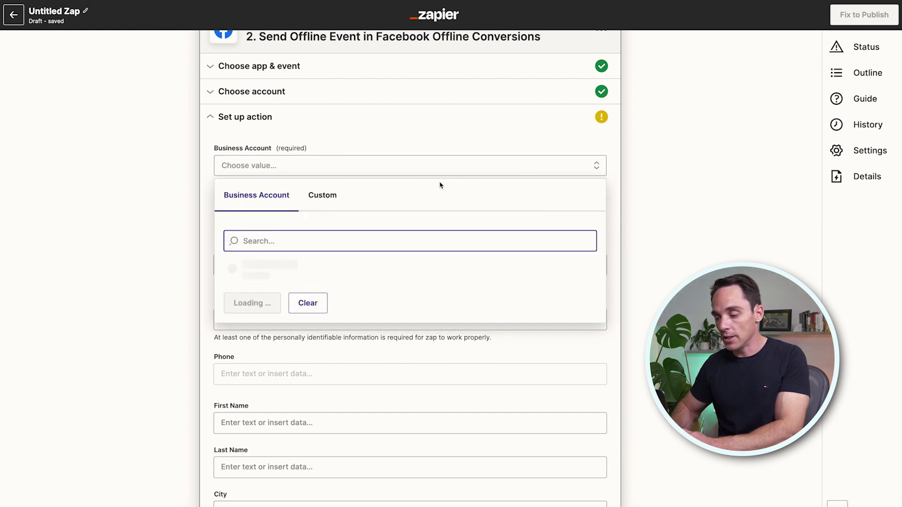
click(305, 329)
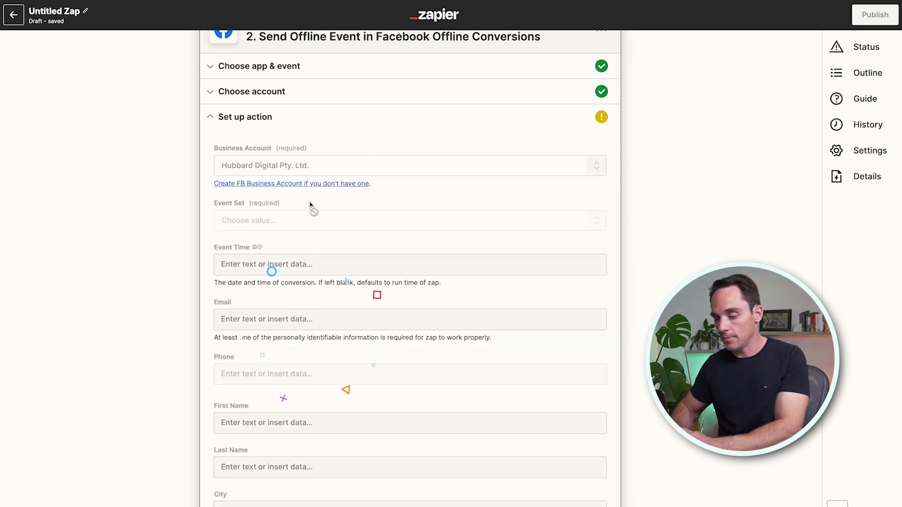
click(296, 221)
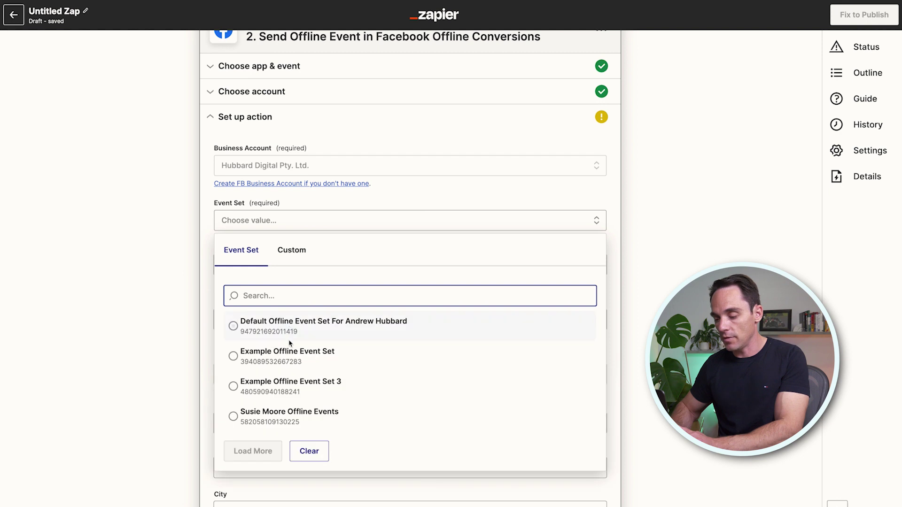
click(286, 387)
Search the ActiveCampaign trigger fields for "date" and map the Event Time to the Date Time field.
scroll(288, 389, down, 3)
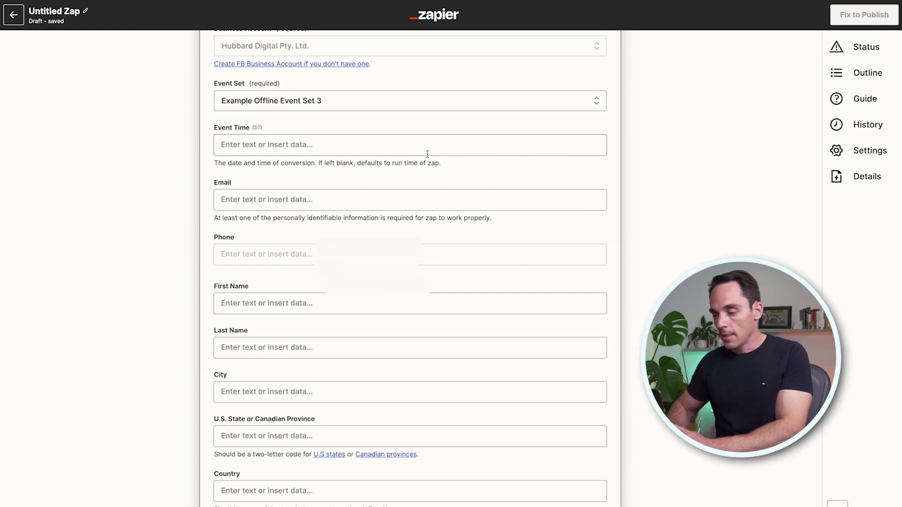
click(428, 145)
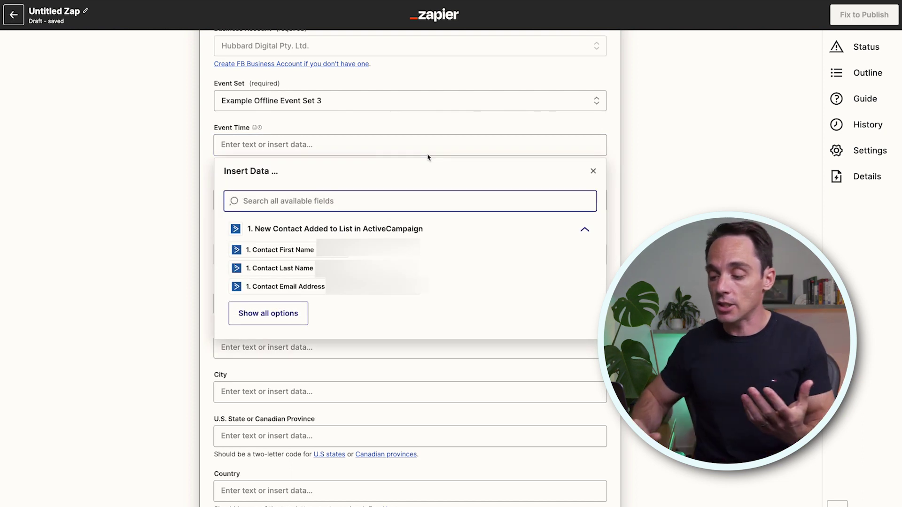
click(268, 313)
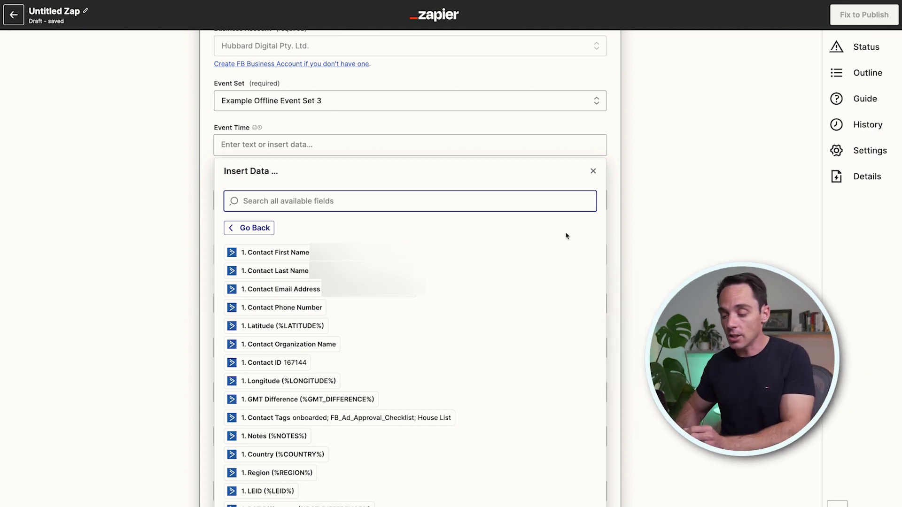
scroll(569, 294, down, 7)
scroll(569, 294, down, 9)
scroll(511, 295, up, 11)
scroll(497, 217, up, 4)
text(data)
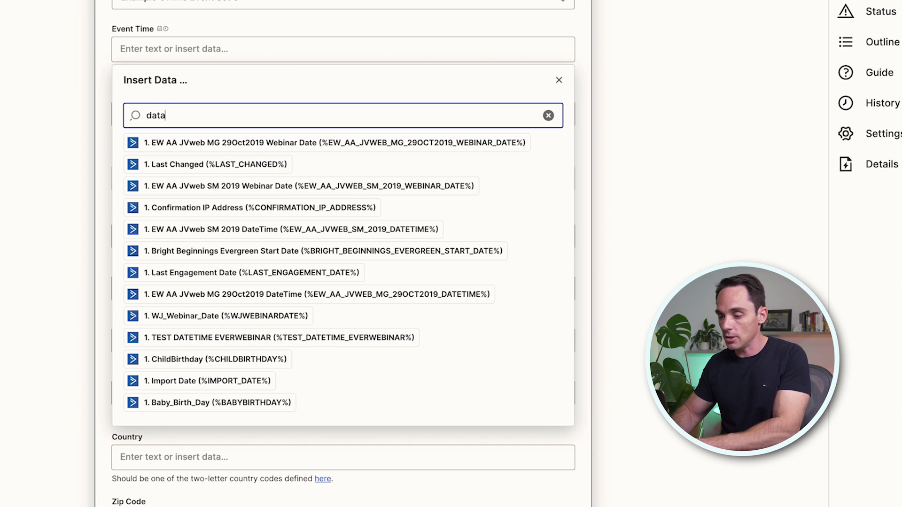
key(BackSpace)
text(e)
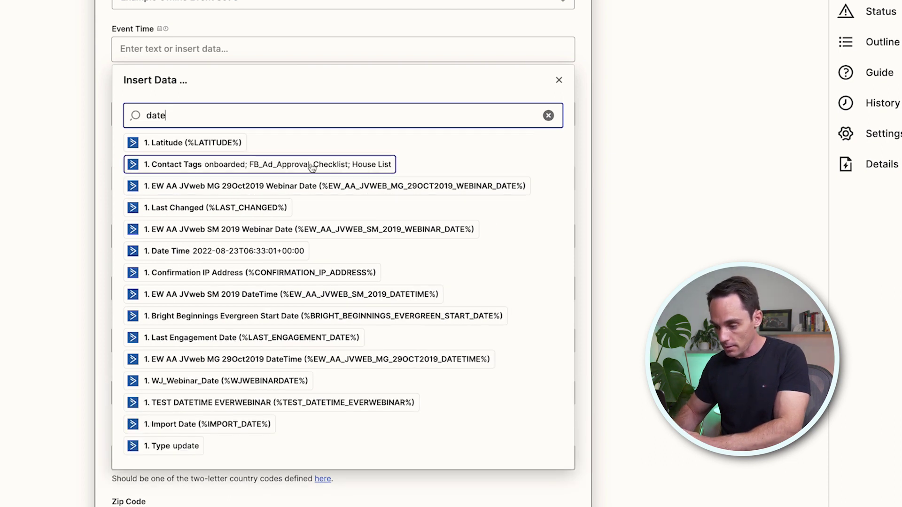
click(224, 251)
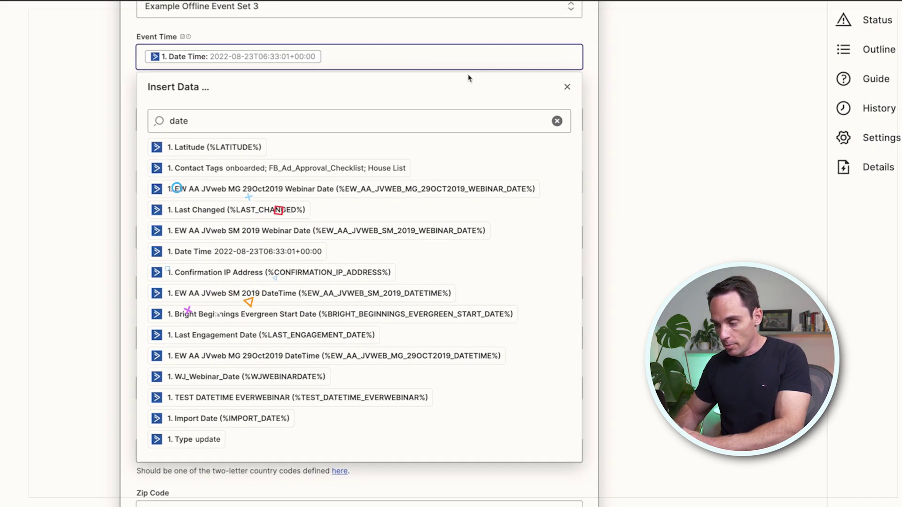
click(651, 126)
scroll(653, 126, up, 2)
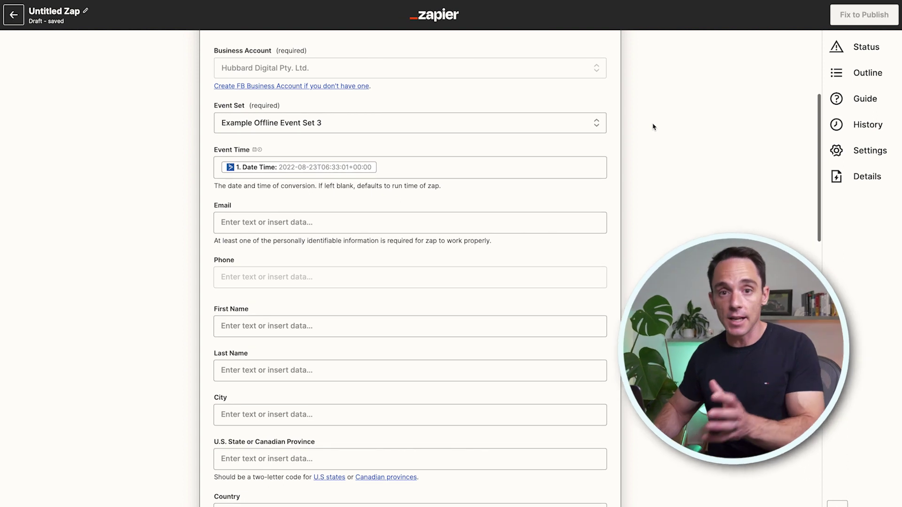
Map the action's Email field to the Contact Email Address from the ActiveCampaign trigger.
scroll(636, 171, up, 1)
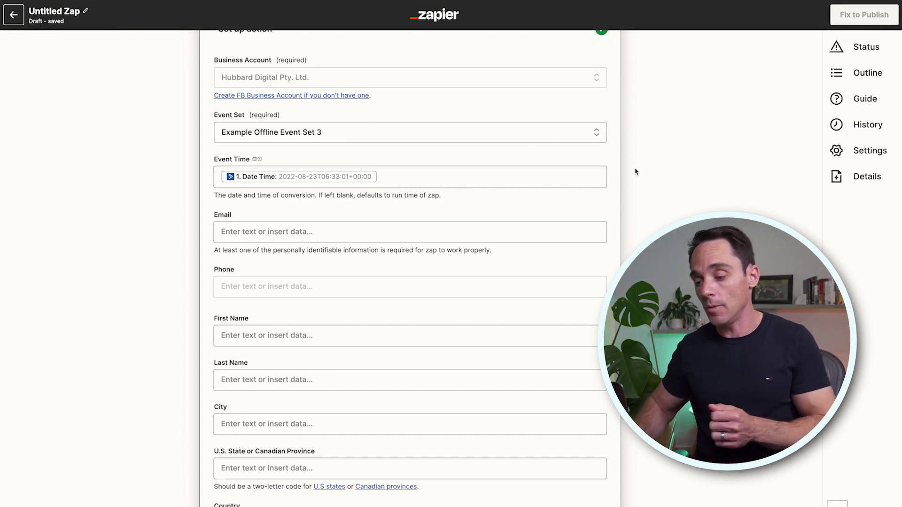
click(267, 235)
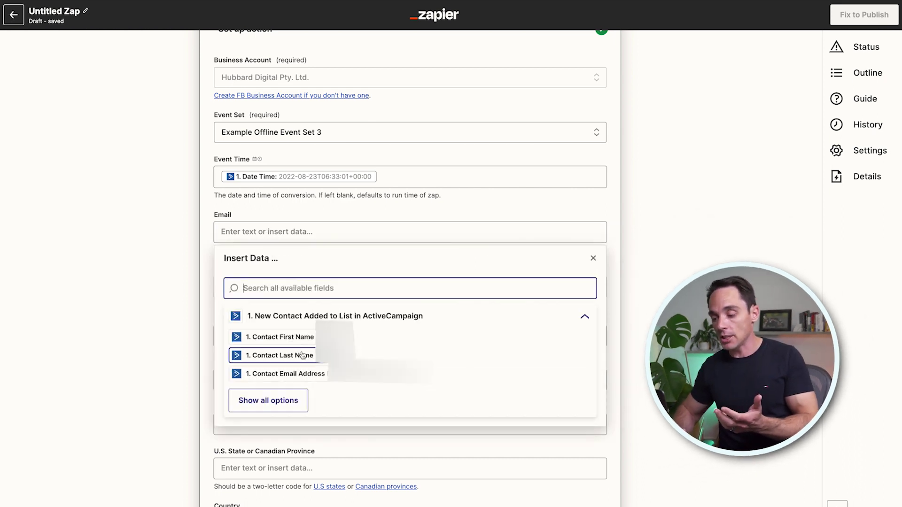
click(302, 373)
click(175, 257)
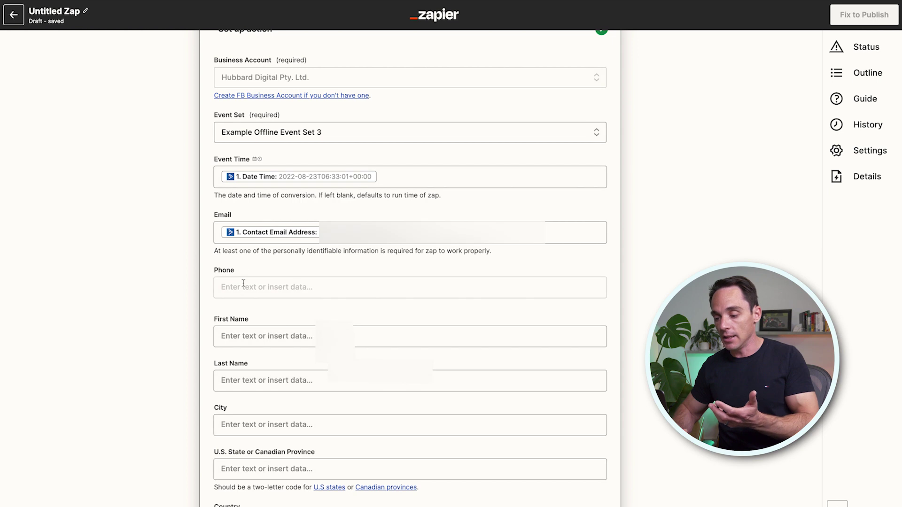
Set the offline event's Event Name to Lead.
scroll(329, 357, down, 10)
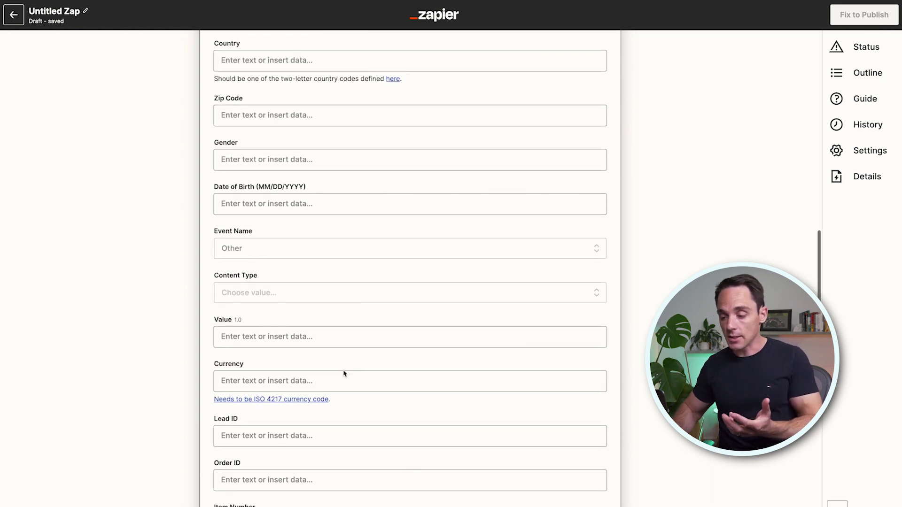
click(285, 236)
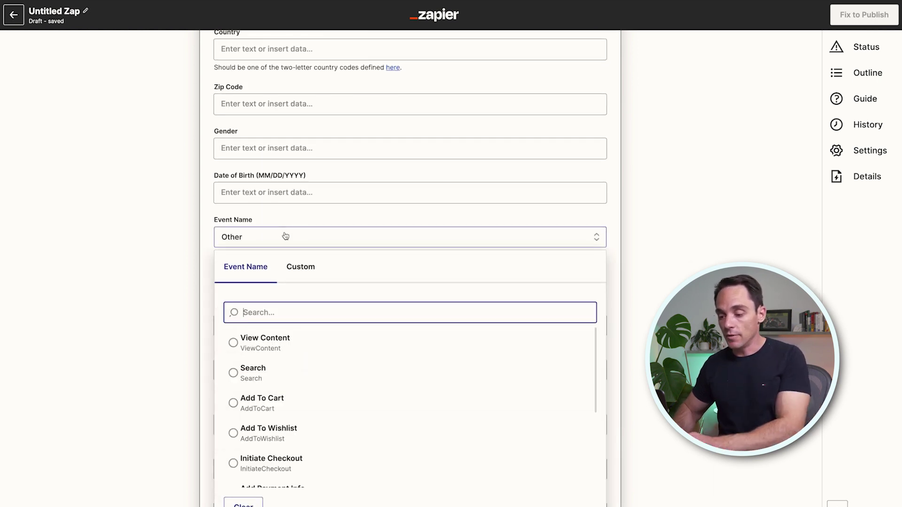
scroll(188, 287, down, 2)
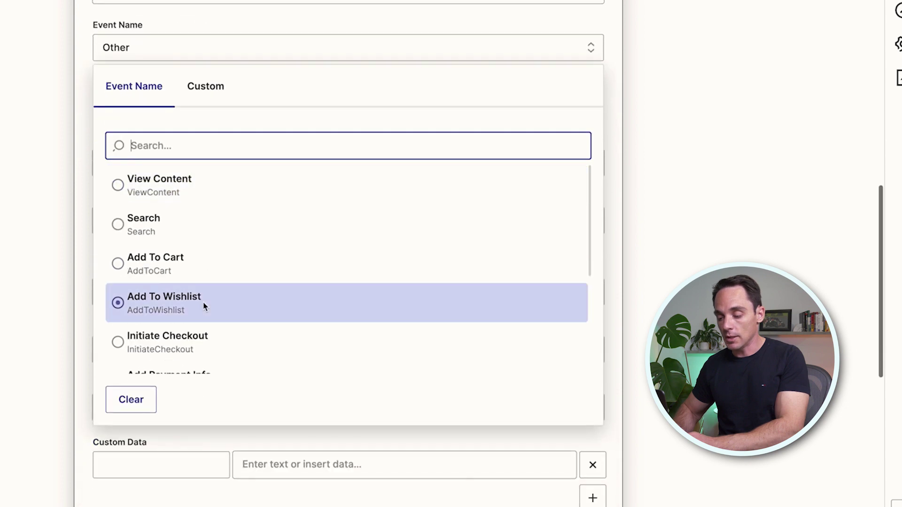
scroll(169, 324, down, 1)
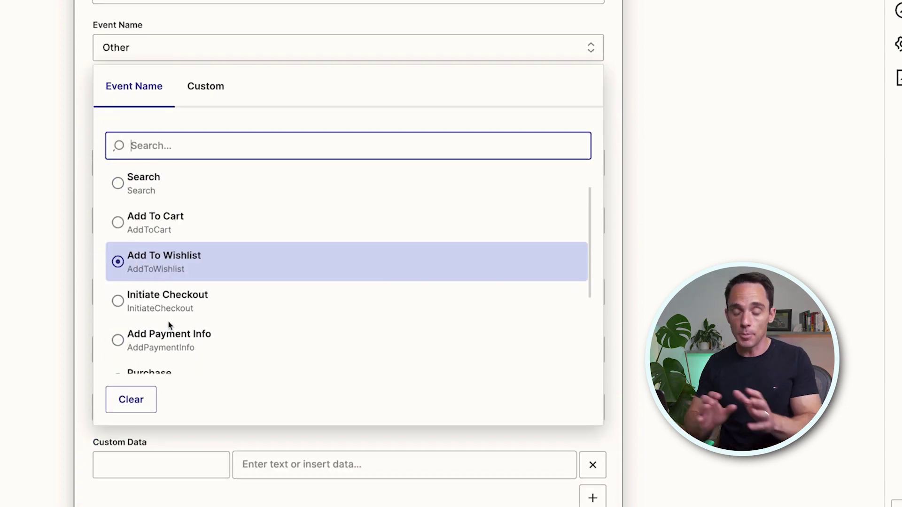
scroll(169, 324, down, 5)
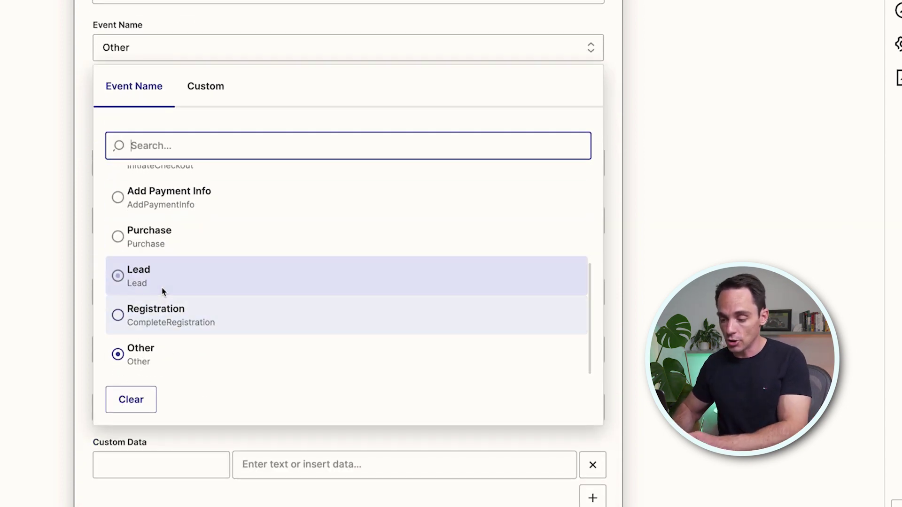
click(162, 289)
scroll(329, 188, down, 1)
Check the Content Type options, leave the remaining optional fields empty and proceed to the action's test.
click(587, 83)
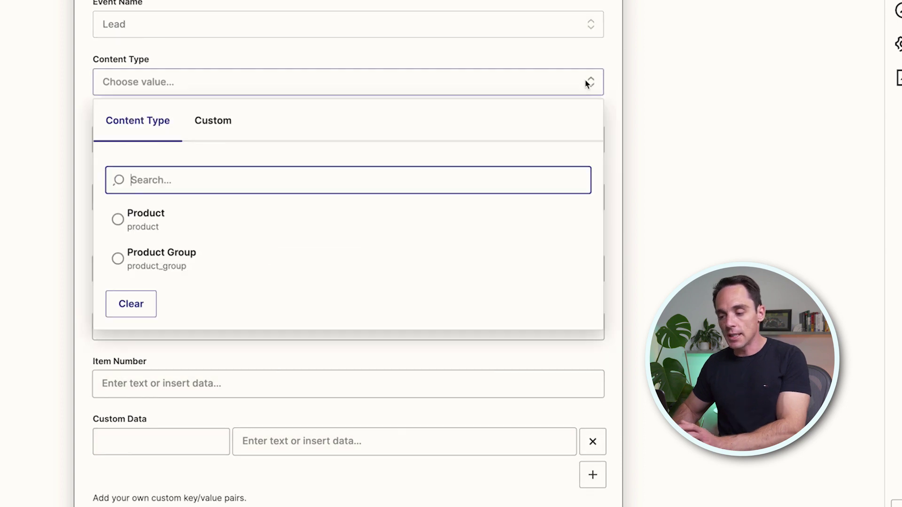
click(632, 83)
scroll(619, 117, down, 2)
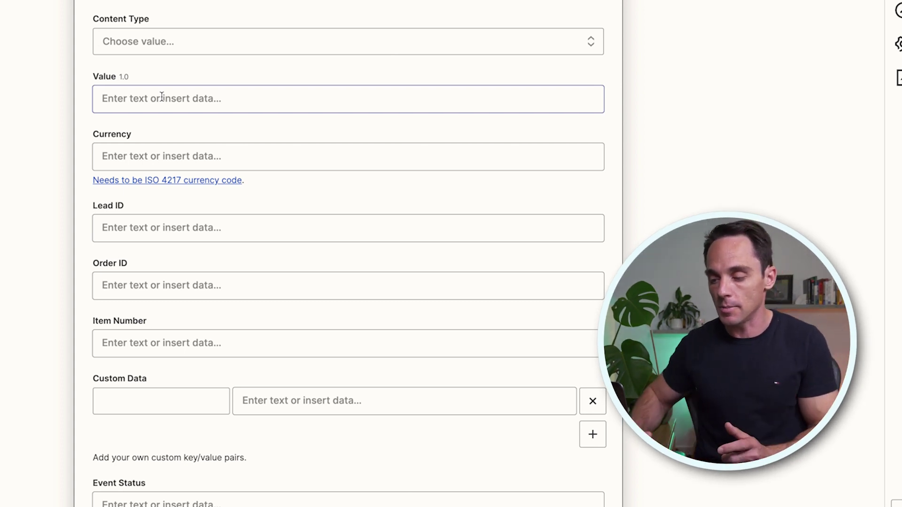
scroll(134, 160, down, 10)
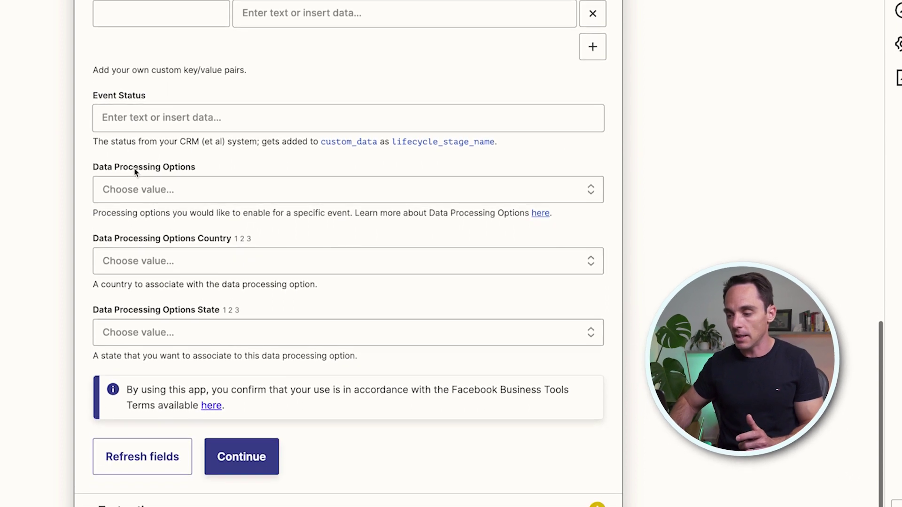
scroll(135, 180, down, 1)
click(227, 386)
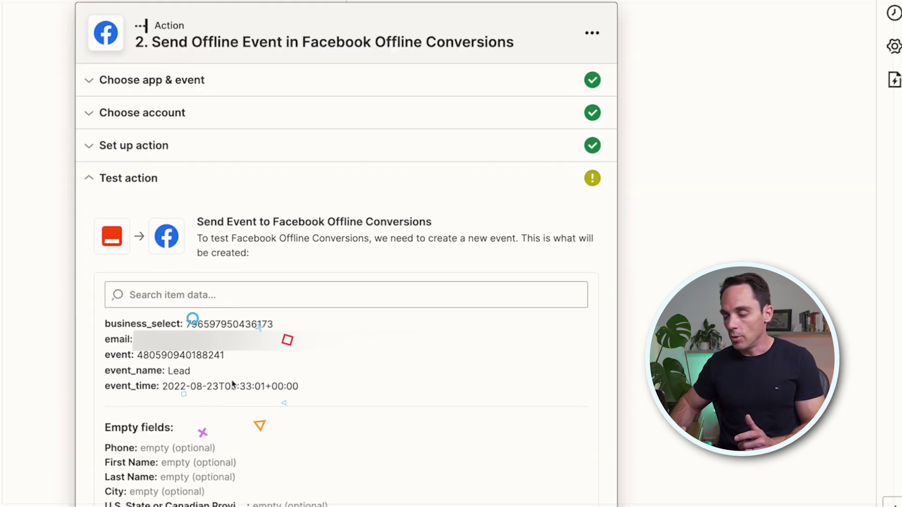
Send a test event to Facebook Offline Conversions, and publish and turn on the Zap.
scroll(249, 339, down, 6)
click(243, 404)
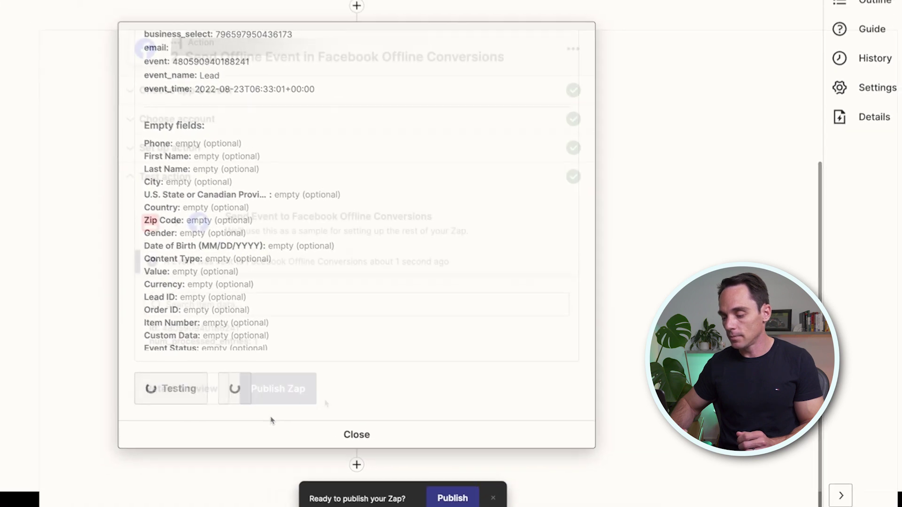
click(348, 417)
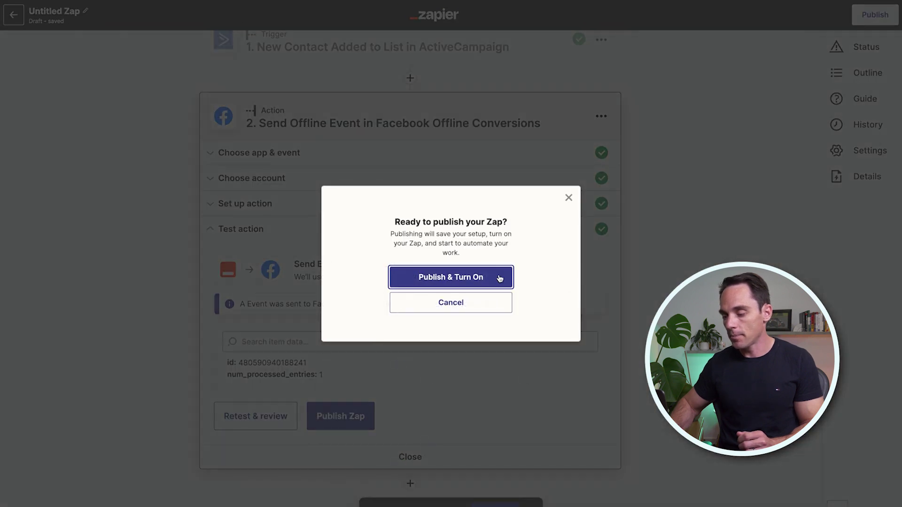
click(500, 279)
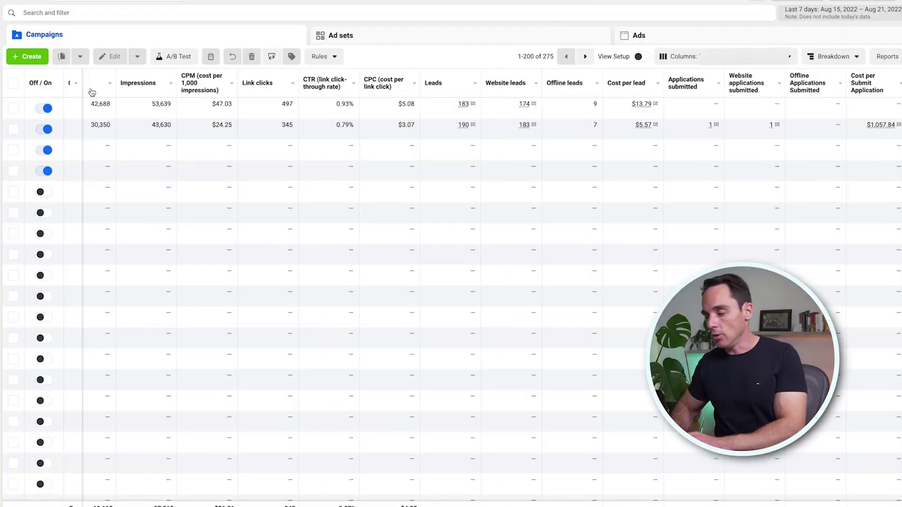
In Facebook Ads Manager, look through the column presets and compare the campaigns' total, website and offline leads.
scroll(486, 236, right, 3)
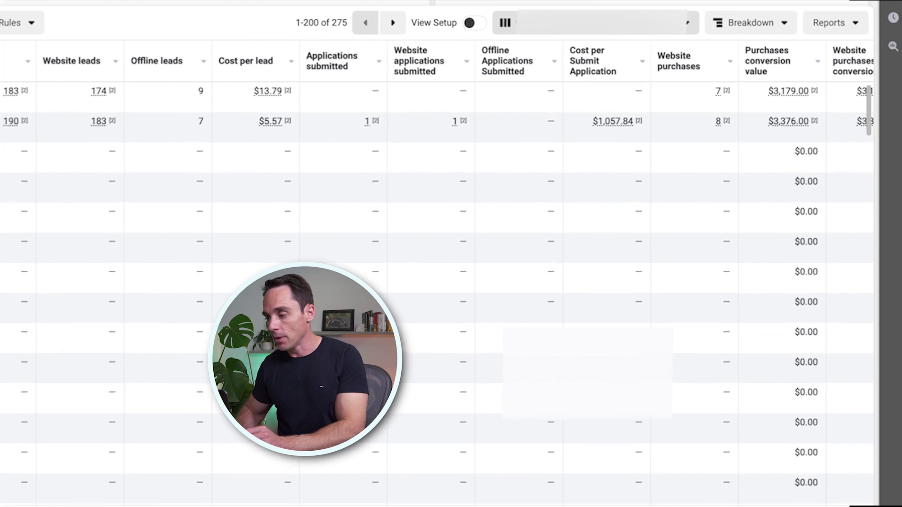
click(597, 22)
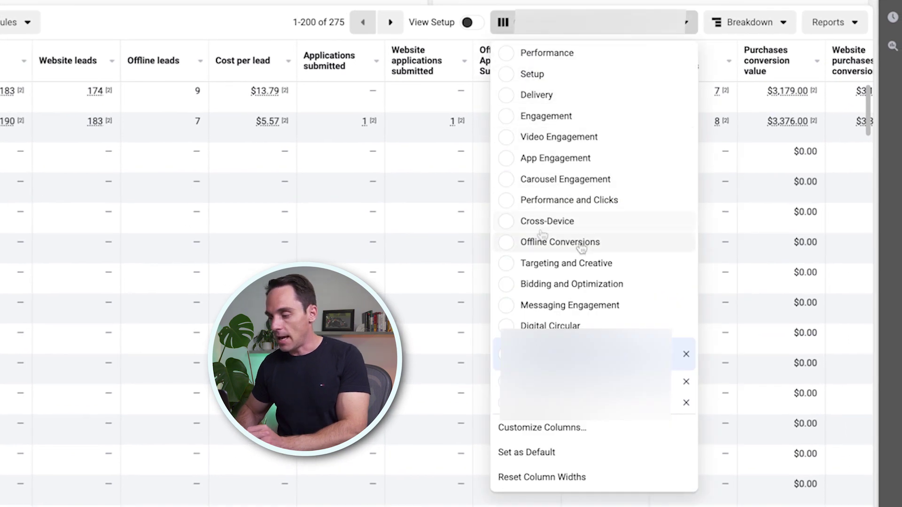
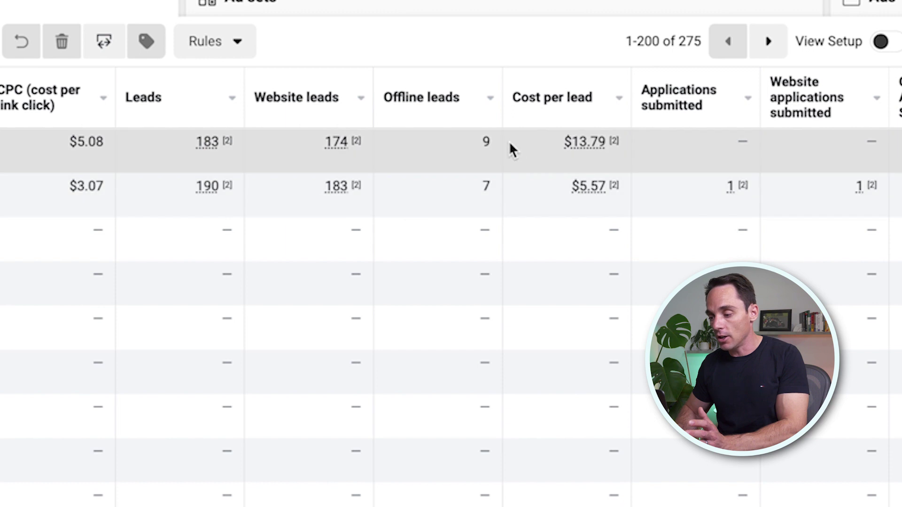
scroll(432, 338, left, 5)
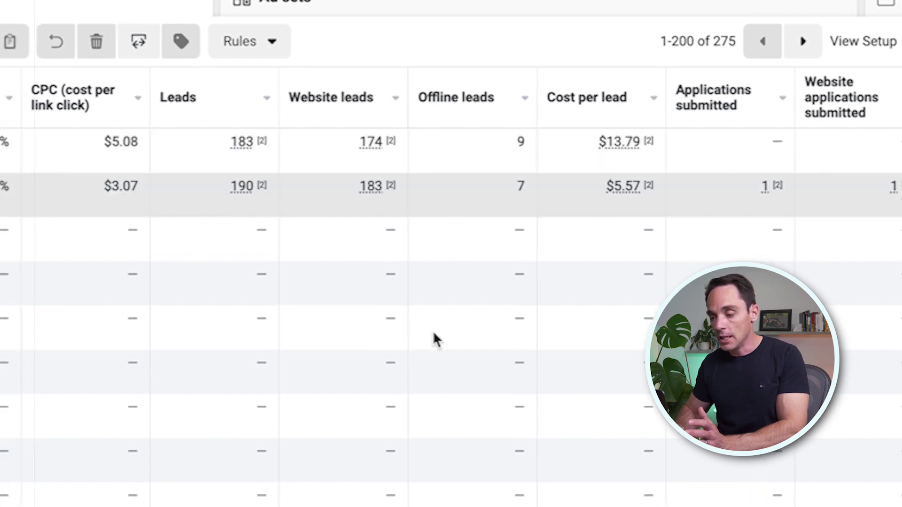
mouse_move(415, 171)
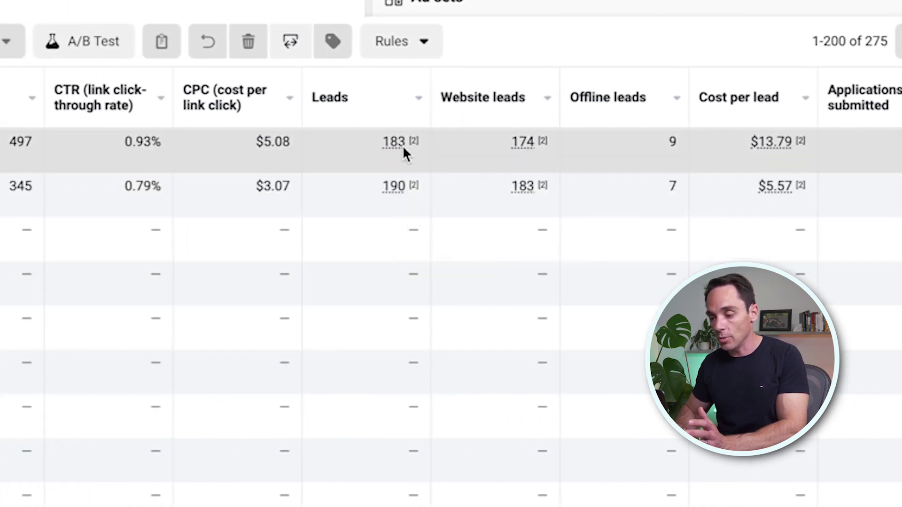
mouse_move(409, 144)
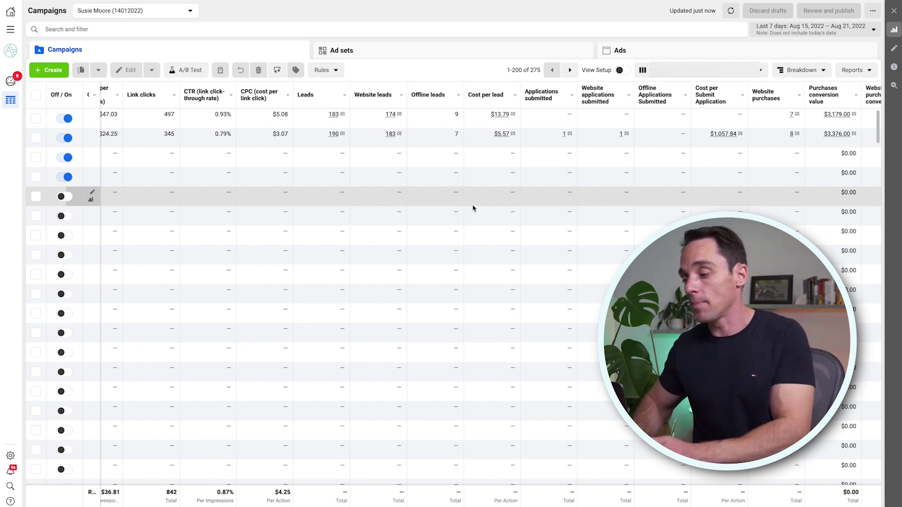
Examine the campaigns' website purchases and the total, website and offline purchase conversion value columns.
scroll(571, 191, right, 5)
scroll(572, 190, right, 3)
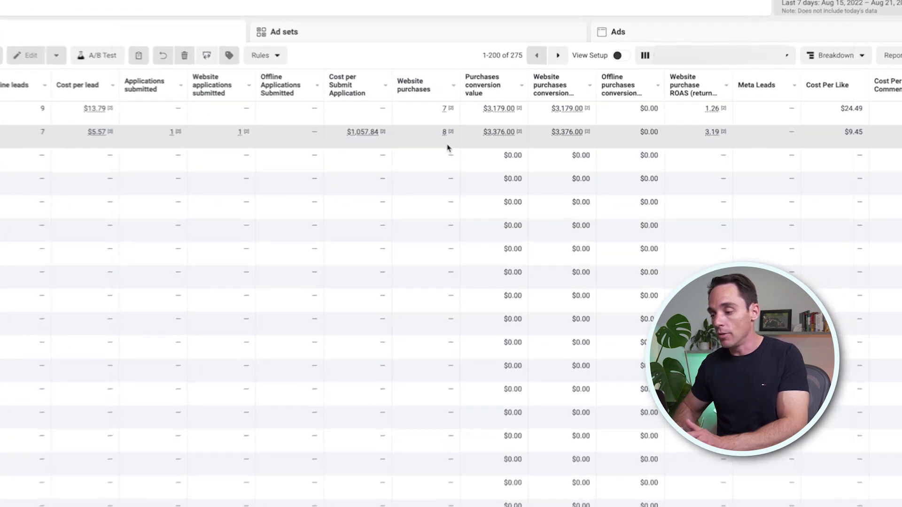
mouse_move(474, 115)
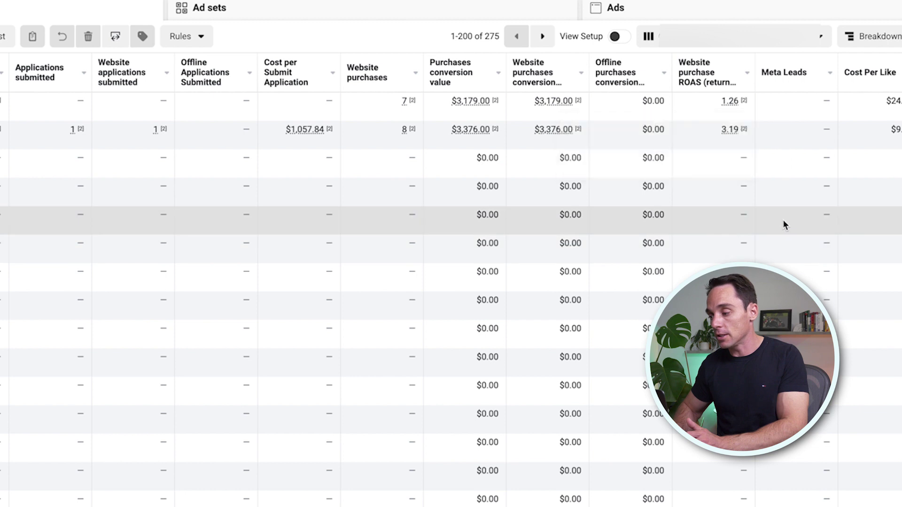
scroll(743, 246, right, 3)
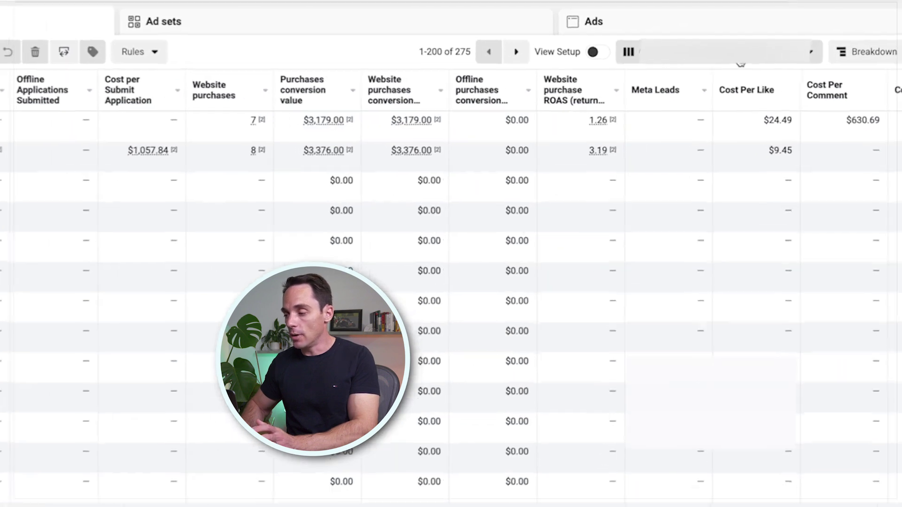
Switch the campaigns table to the Offline Conversions column preset and review its offline purchase and lead columns.
click(713, 71)
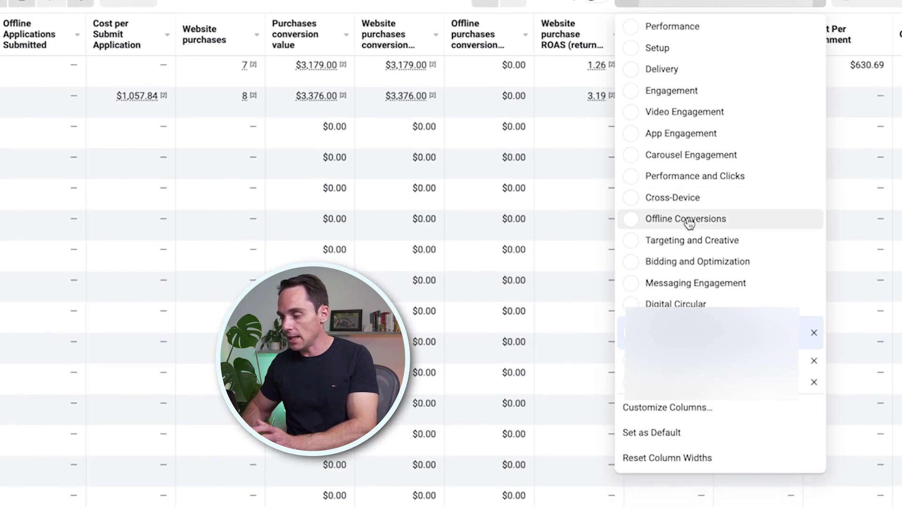
click(688, 219)
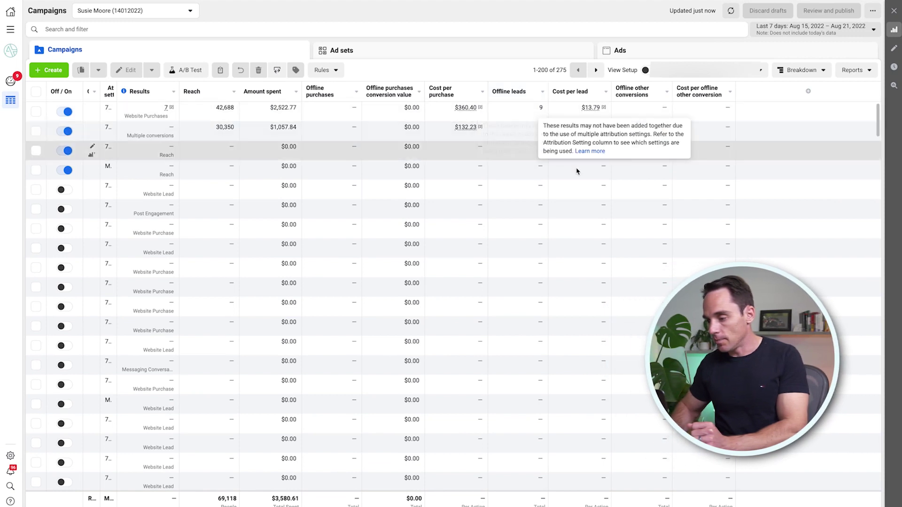
mouse_move(721, 155)
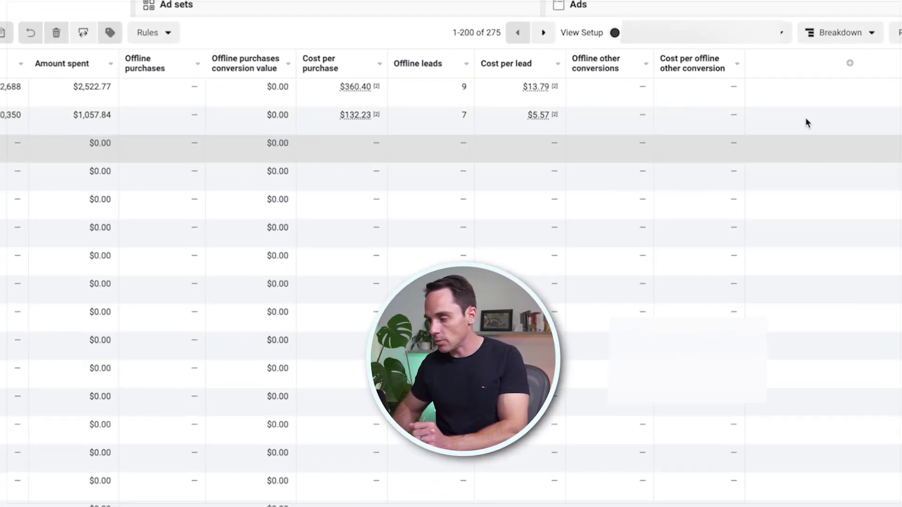
Open the column customization for the campaigns table and search the available metrics for "uni".
click(771, 32)
click(658, 425)
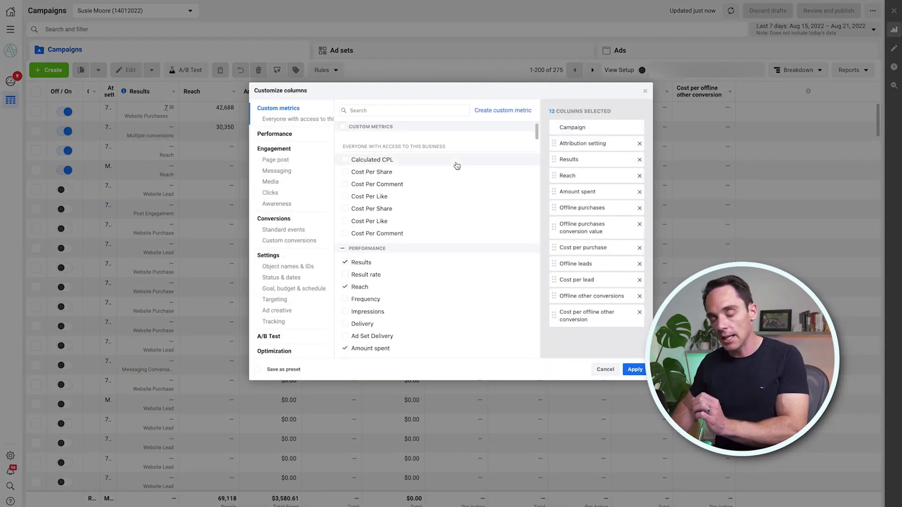
text(unij)
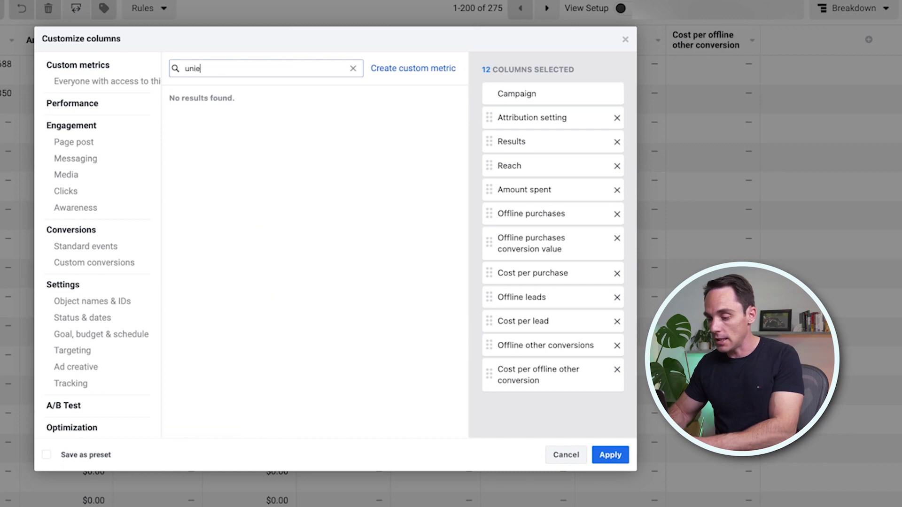
key(BackSpace)
key(BackSpace)
text(i)
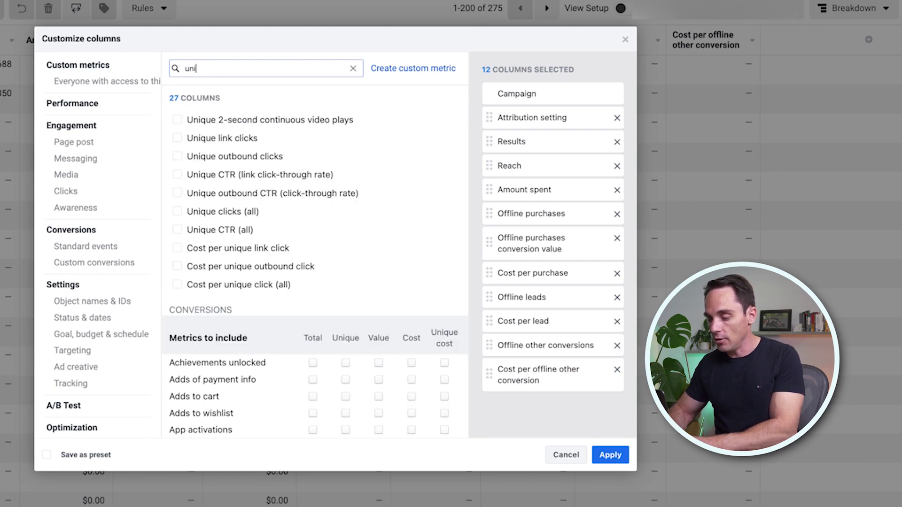
Search the metrics for "purchase" instead and include the Total metric for Purchases in the selected columns.
key(BackSpace)
key(BackSpace)
key(BackSpace)
text(purchase)
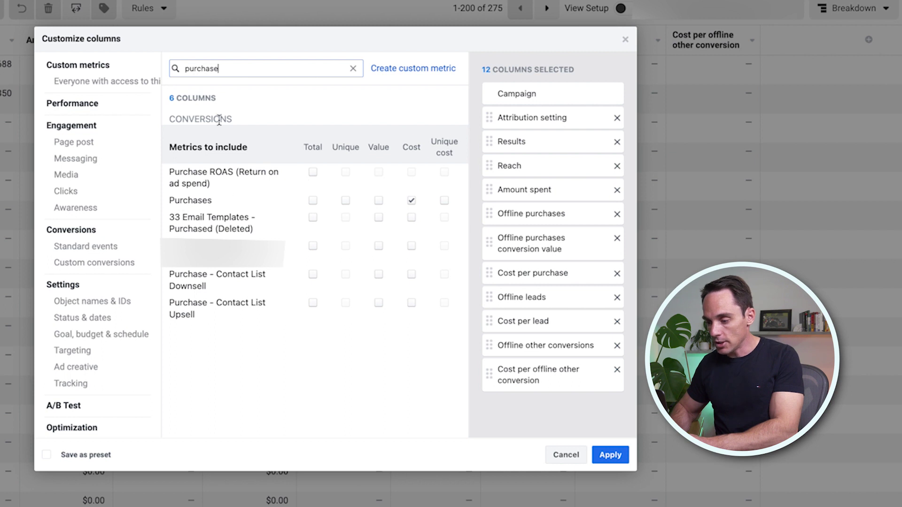
click(313, 200)
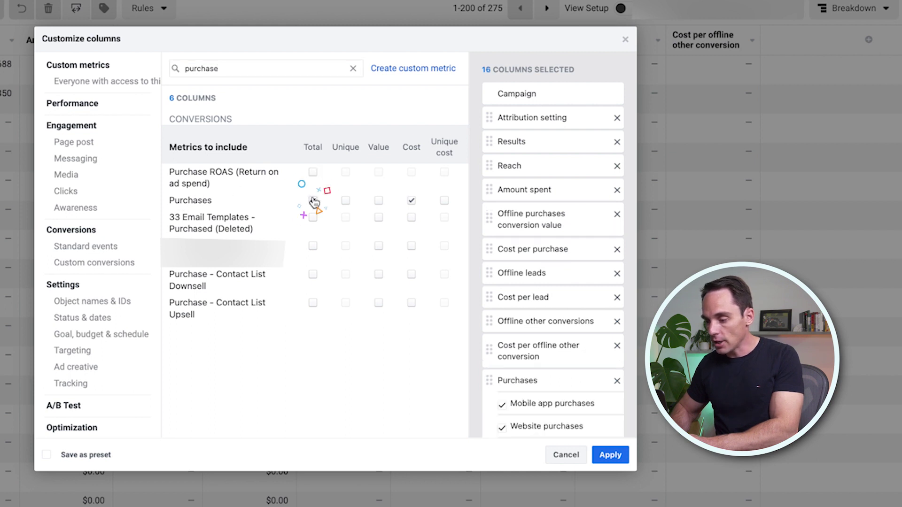